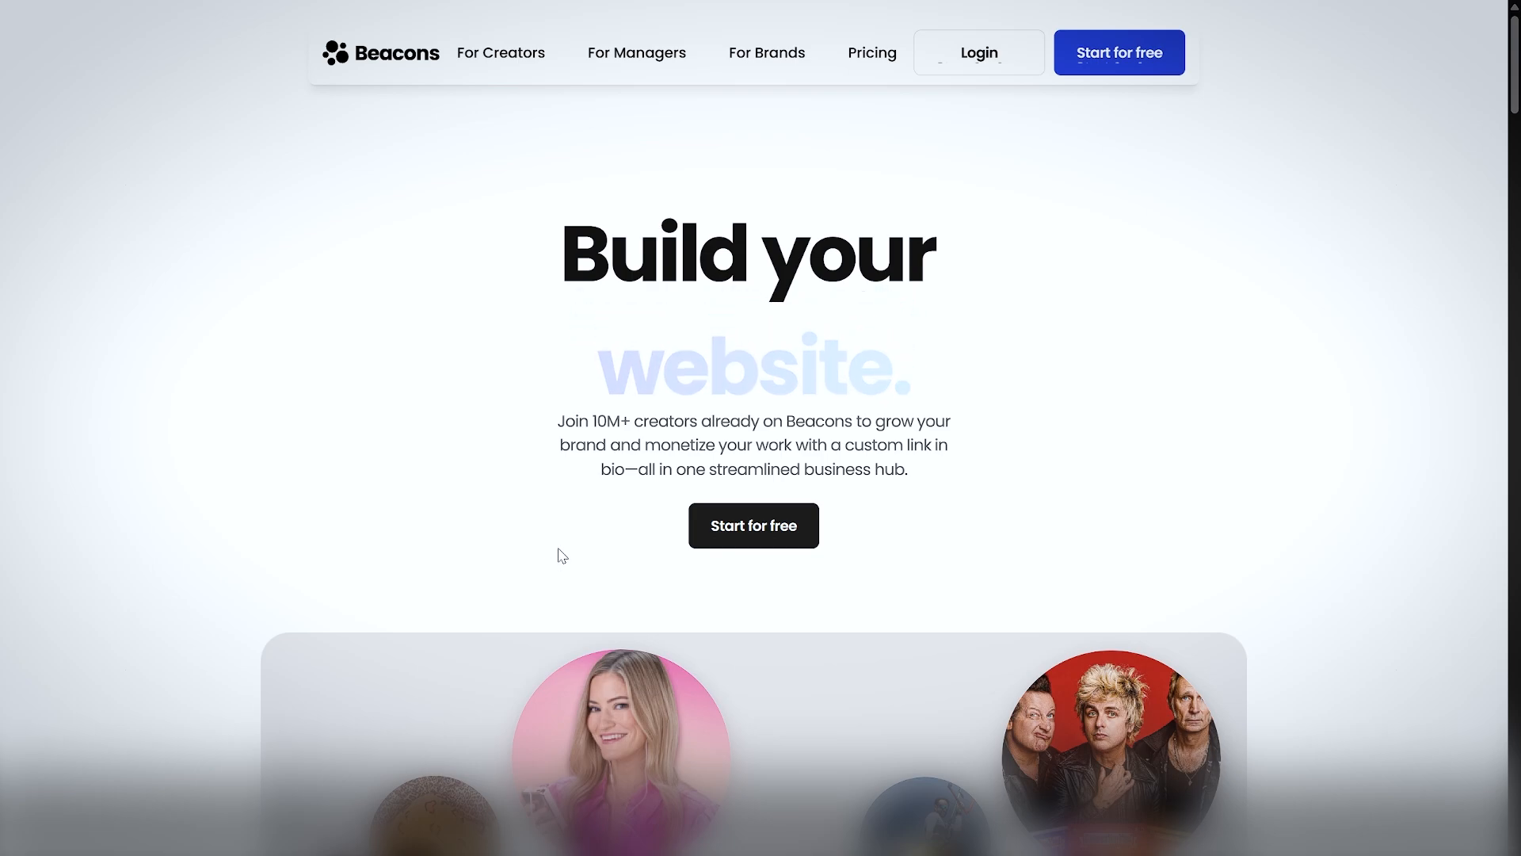
Look over the Beacons homepage, from the main banner to the feature sections on building a presence and monetizing work.
scroll(561, 554, "down", 2)
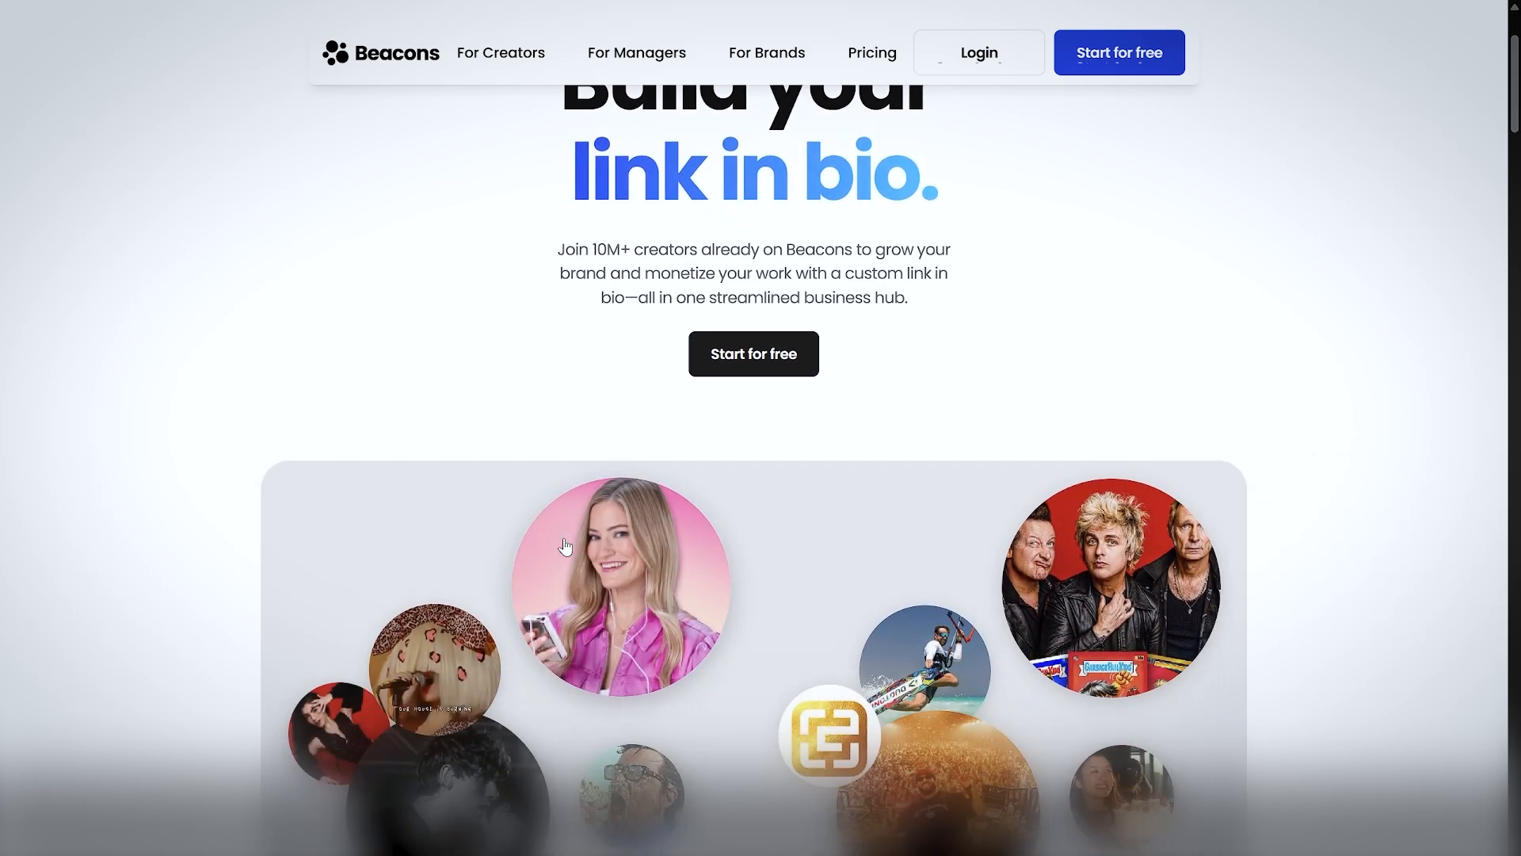
scroll(565, 546, "down", 1)
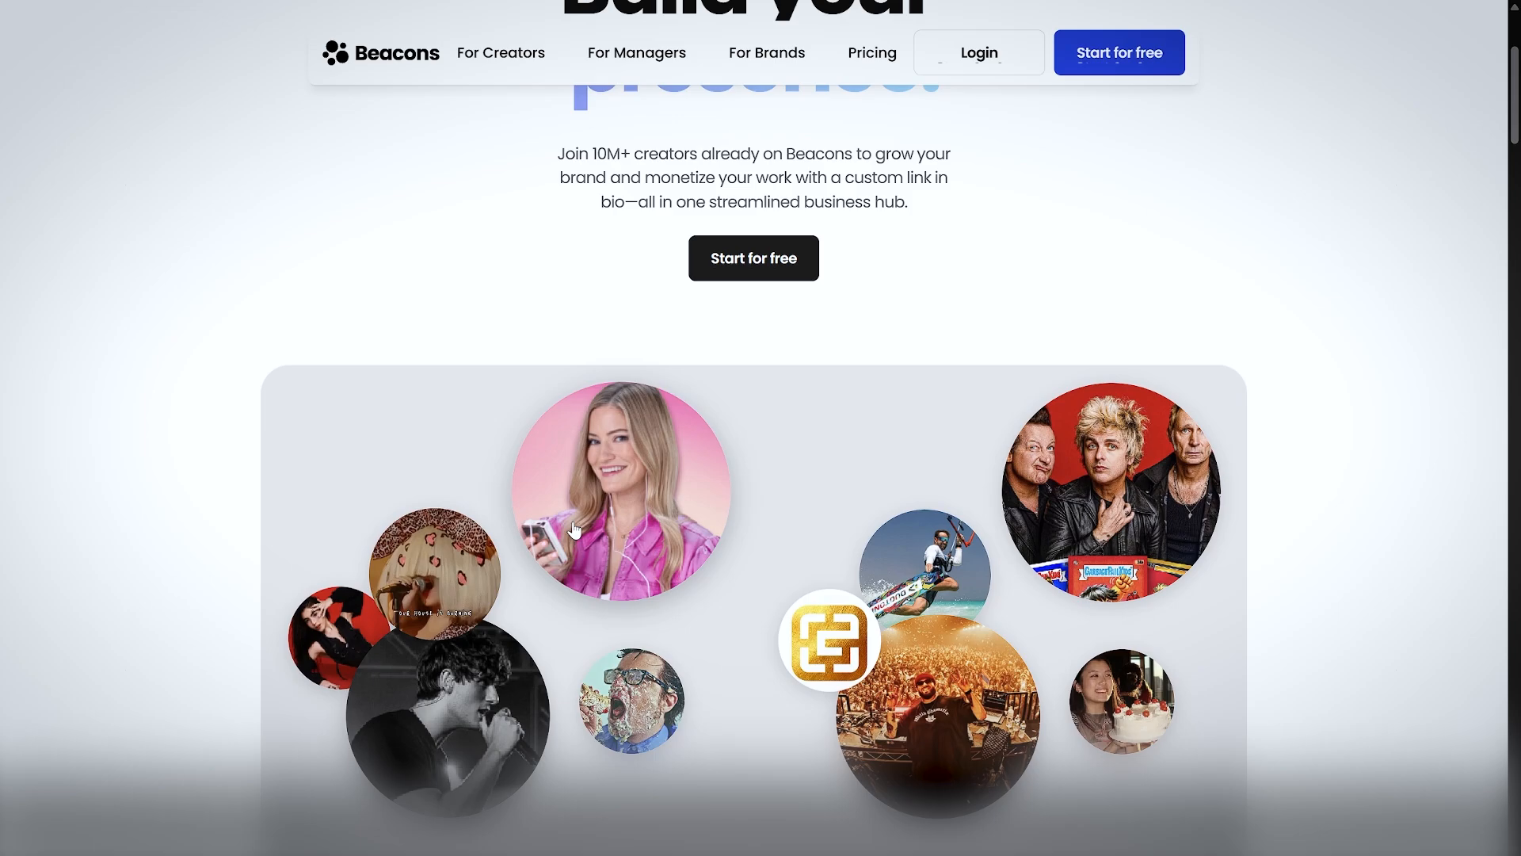
scroll(574, 529, "down", 2)
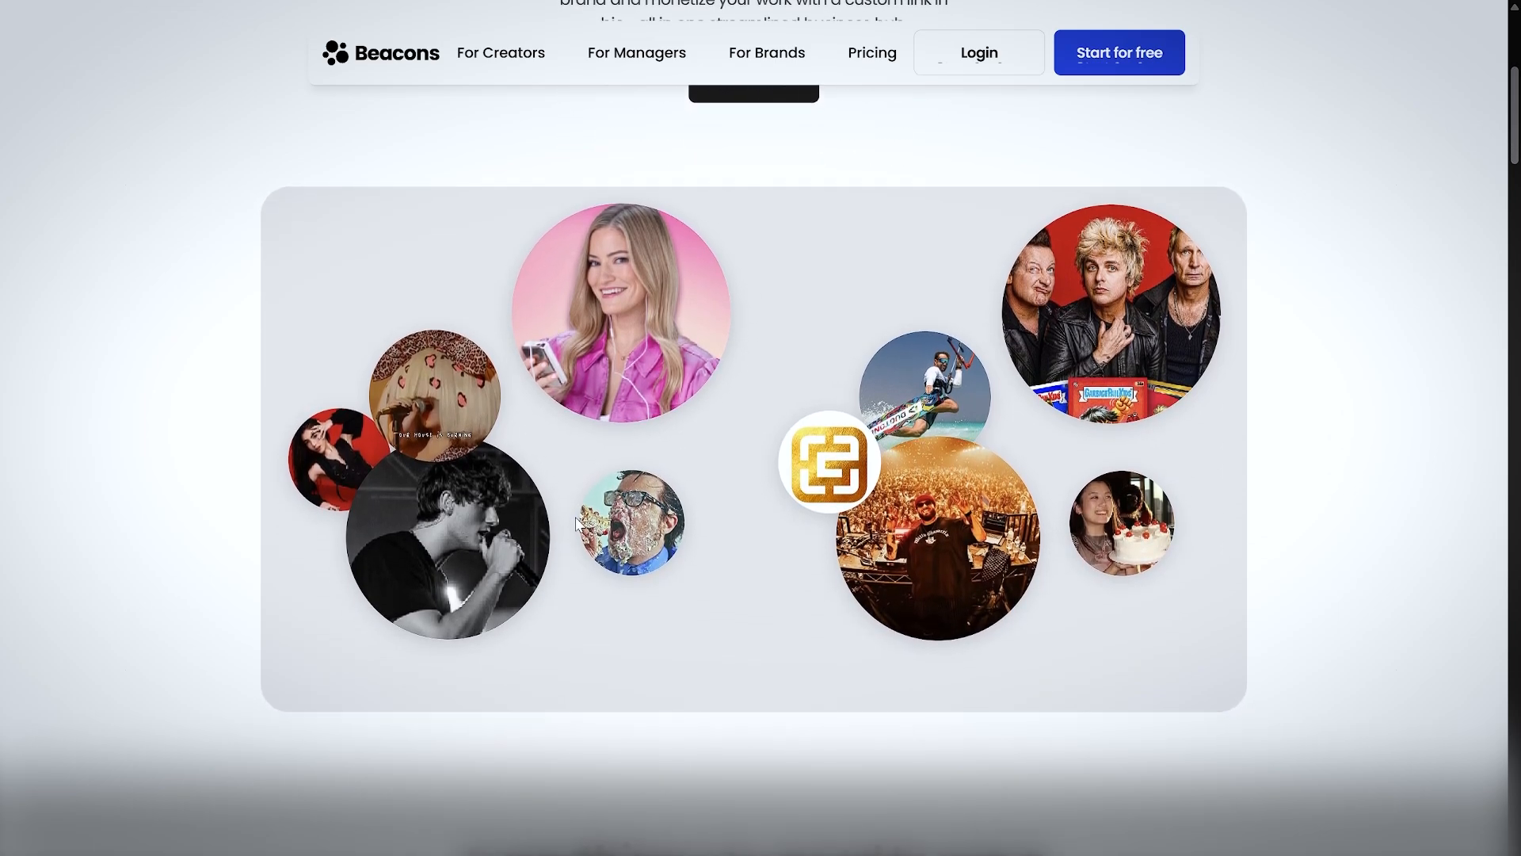
scroll(628, 564, "up", 4)
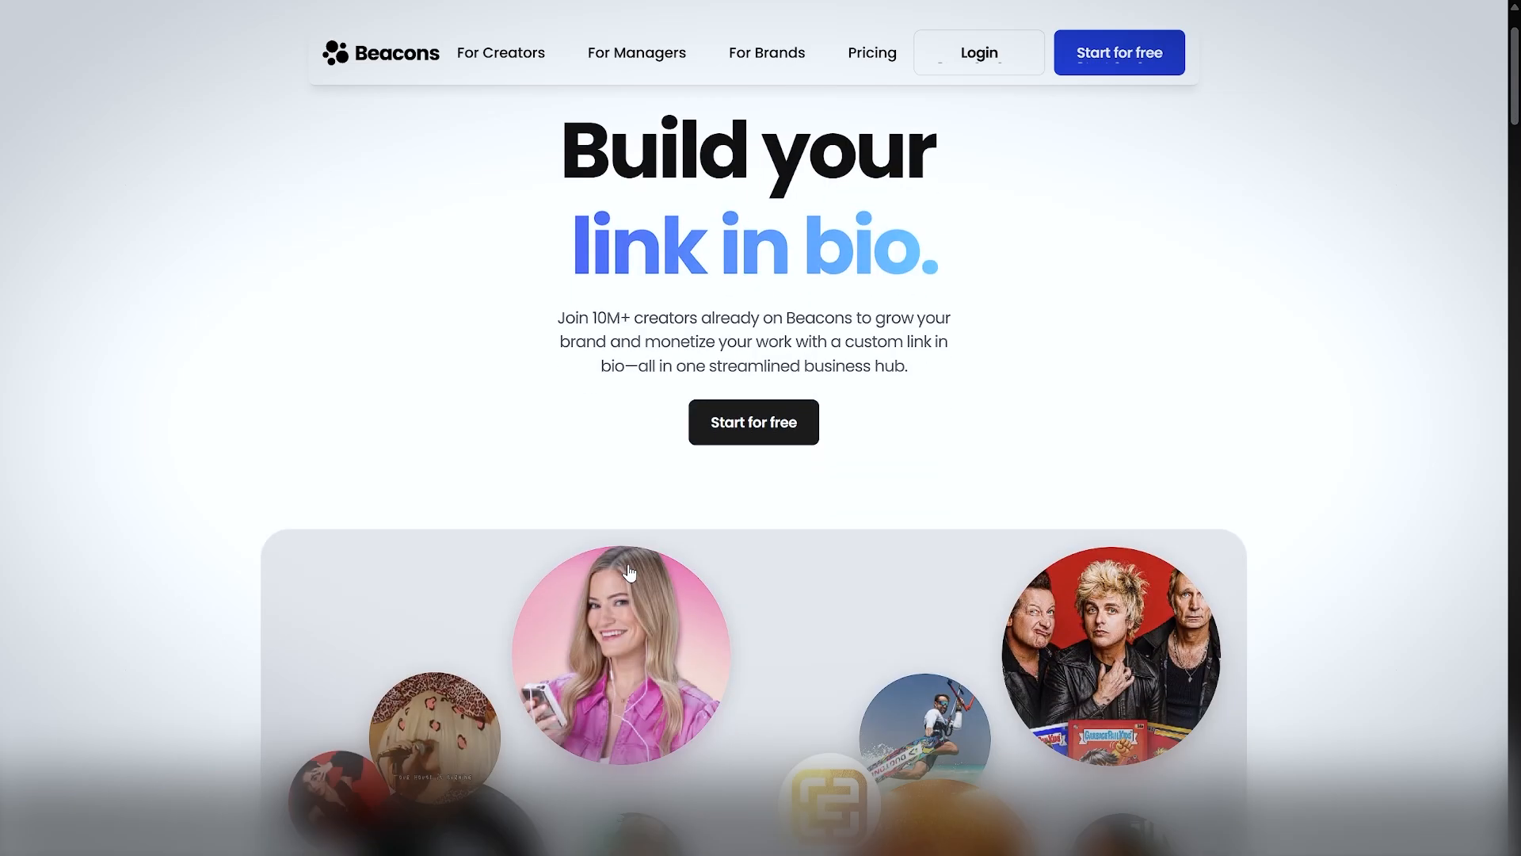
scroll(629, 564, "down", 11)
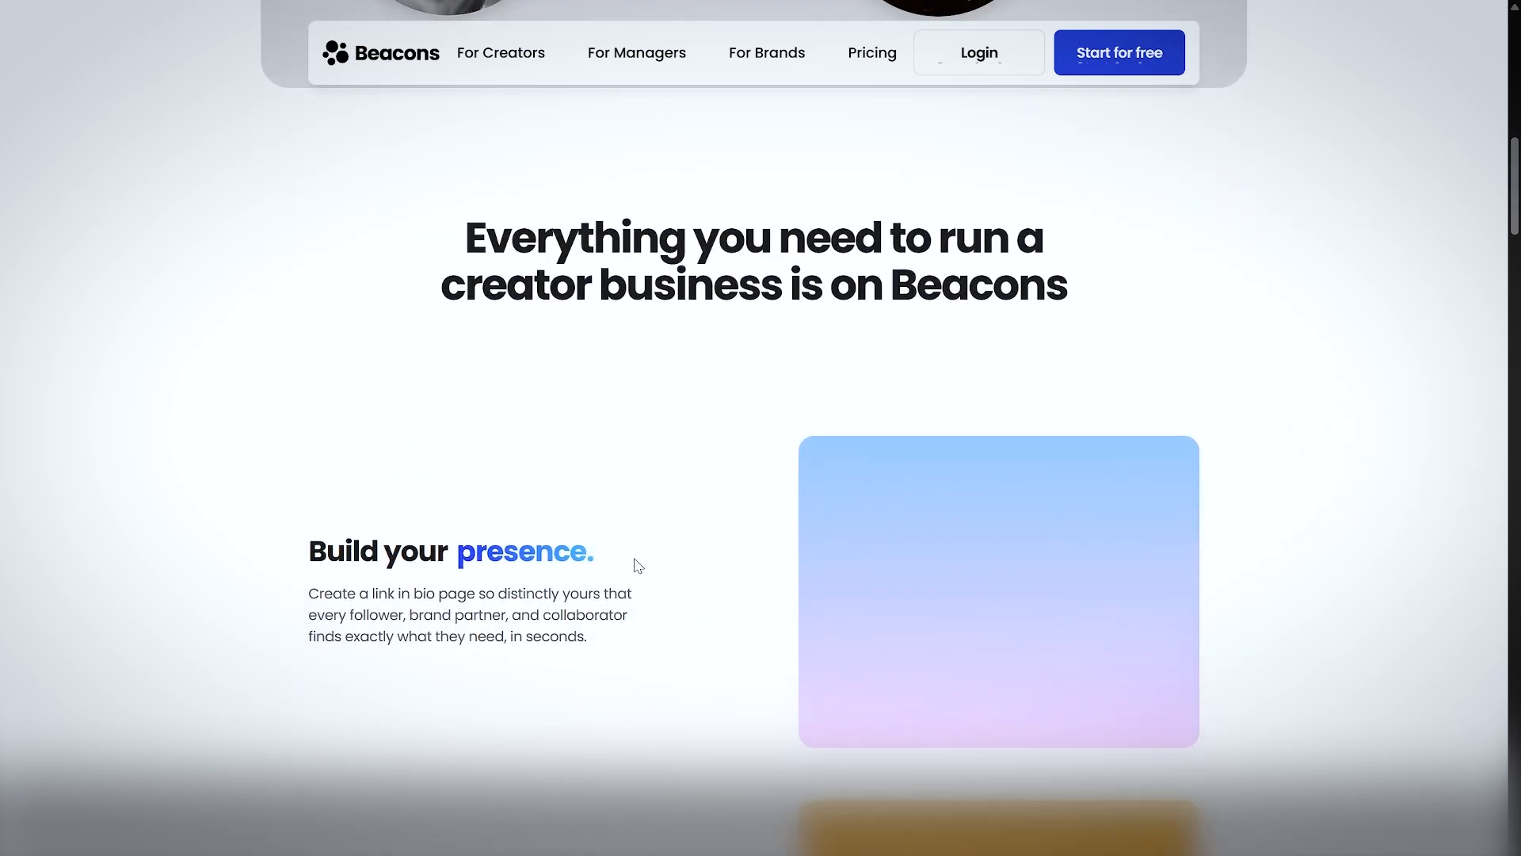
scroll(634, 564, "down", 3)
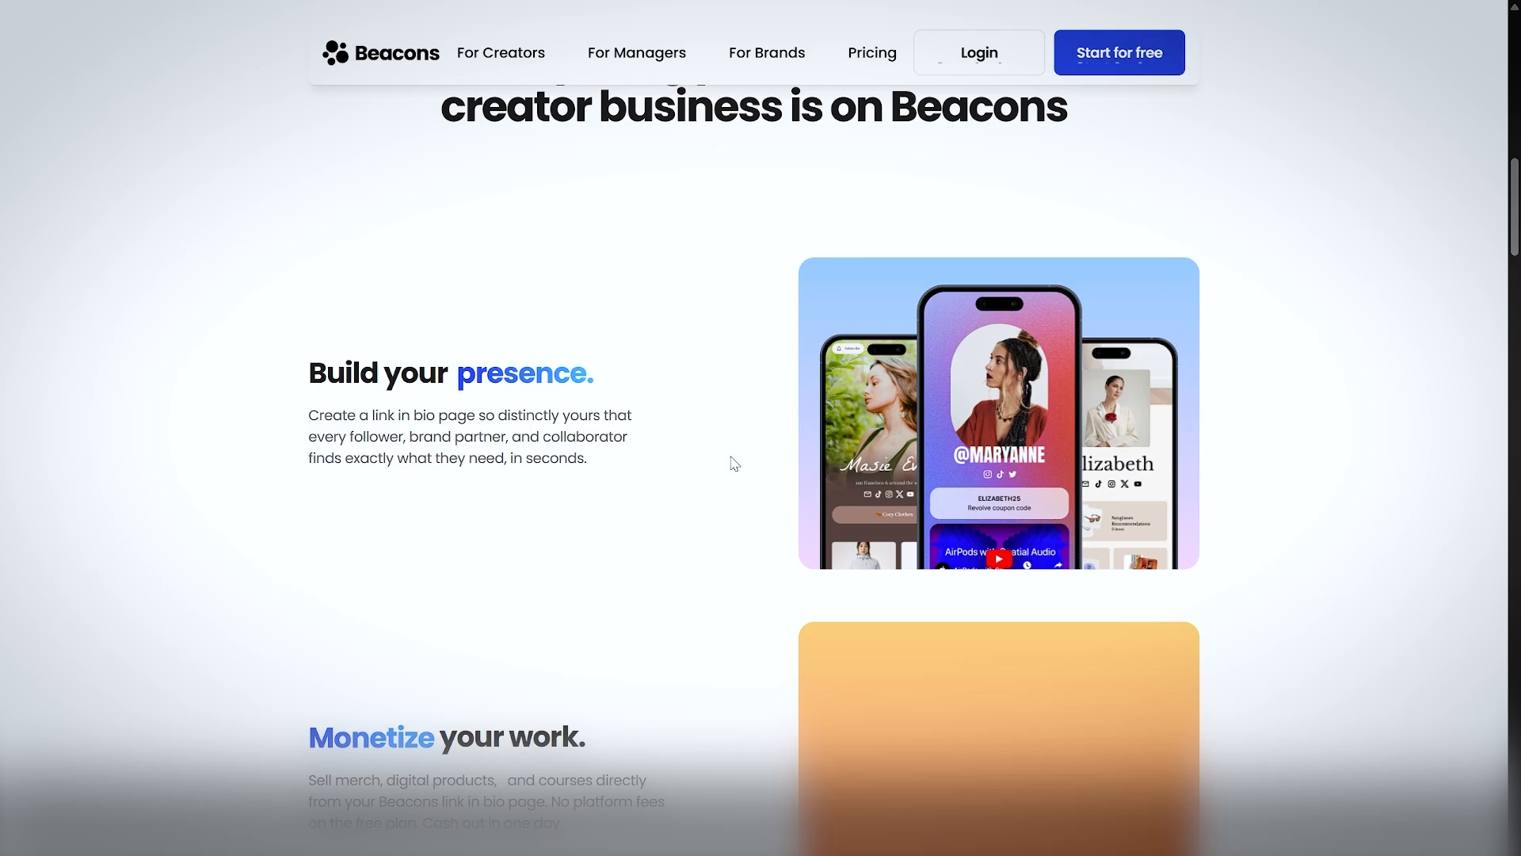
scroll(733, 460, "down", 10)
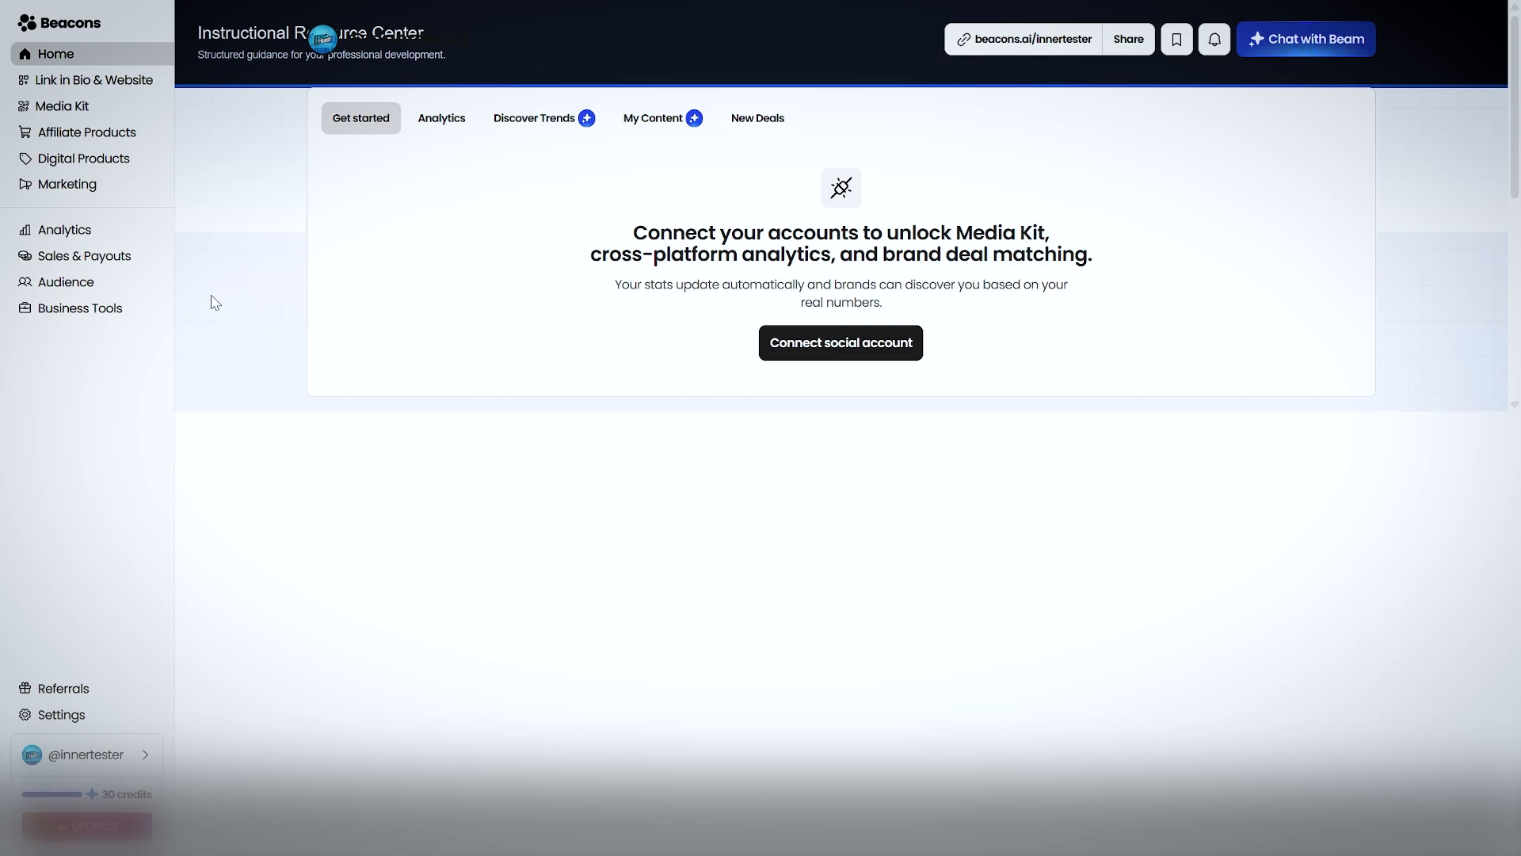
Go to the Websites area under Link in Bio & Website and start the website builder to reach its templates.
left_click(77, 81)
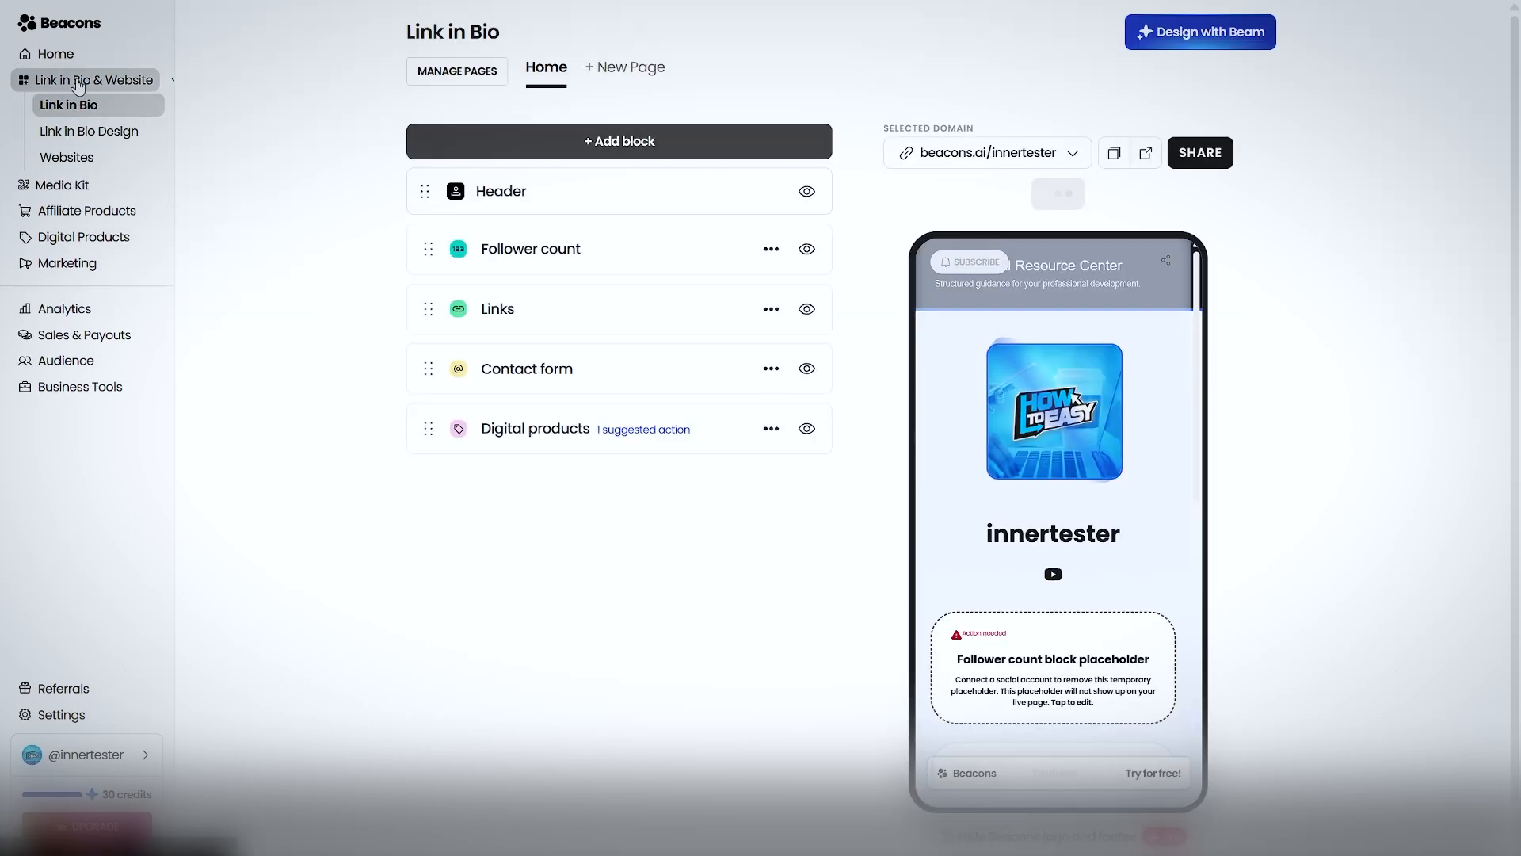
left_click(67, 159)
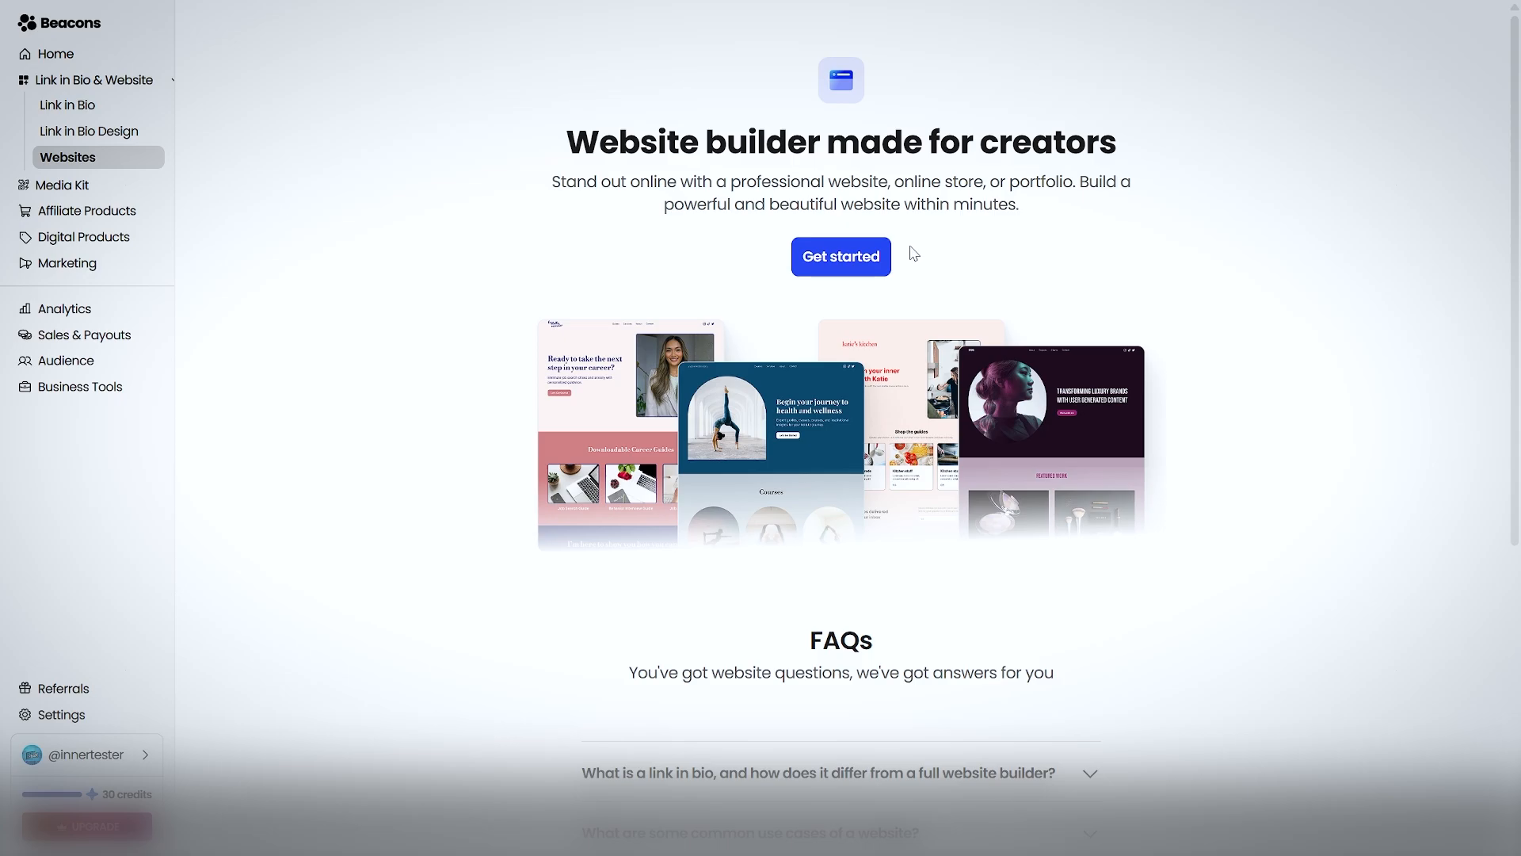
scroll(875, 258, "down", 5)
scroll(885, 421, "up", 5)
left_click(846, 259)
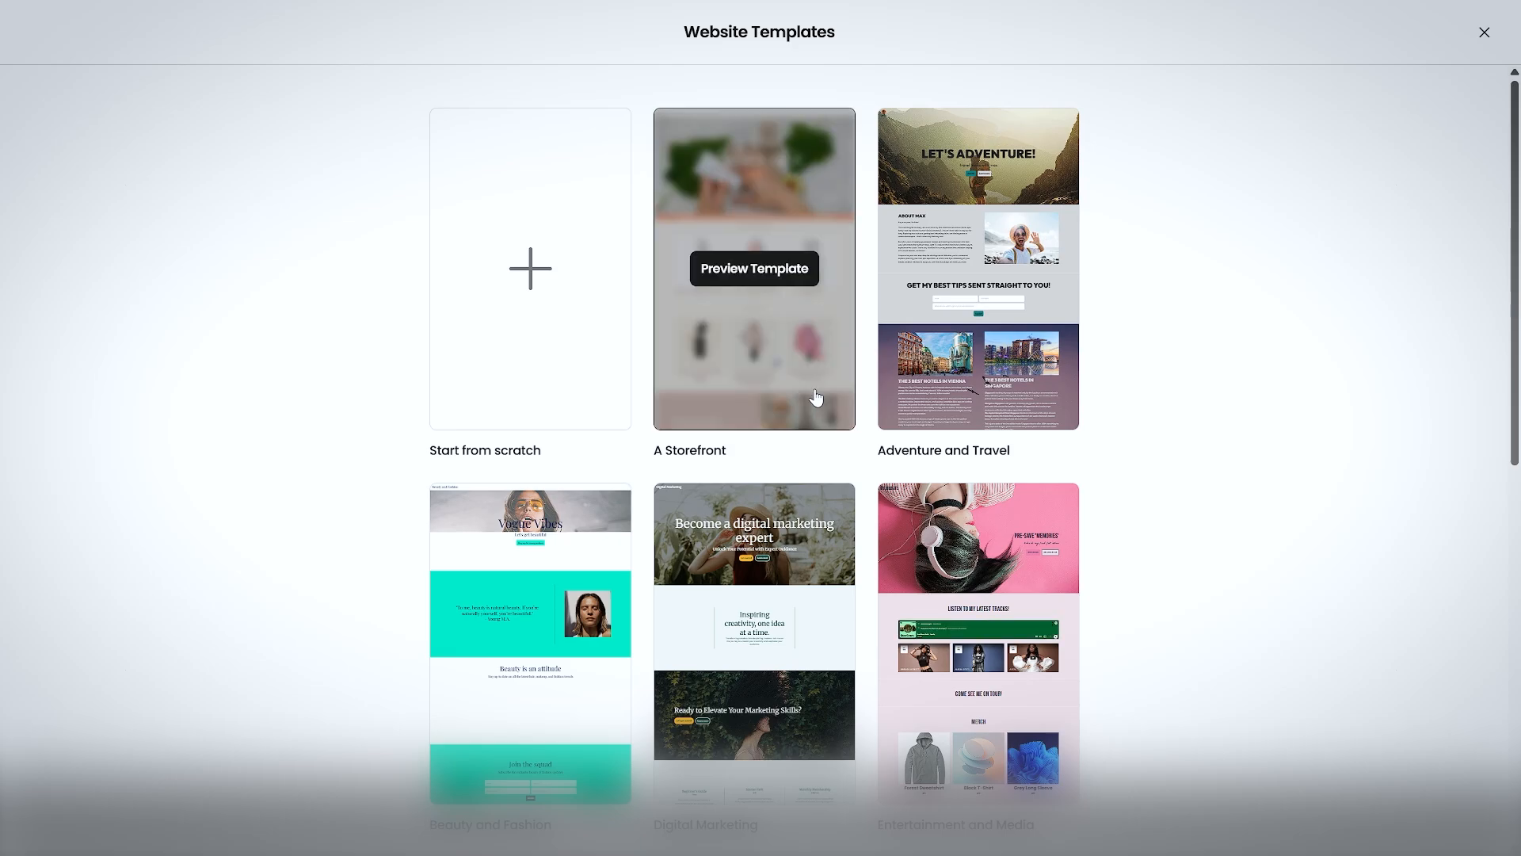
Browse the range of website templates, from A Storefront through Photography.
scroll(1009, 502, "down", 5)
scroll(1009, 503, "down", 4)
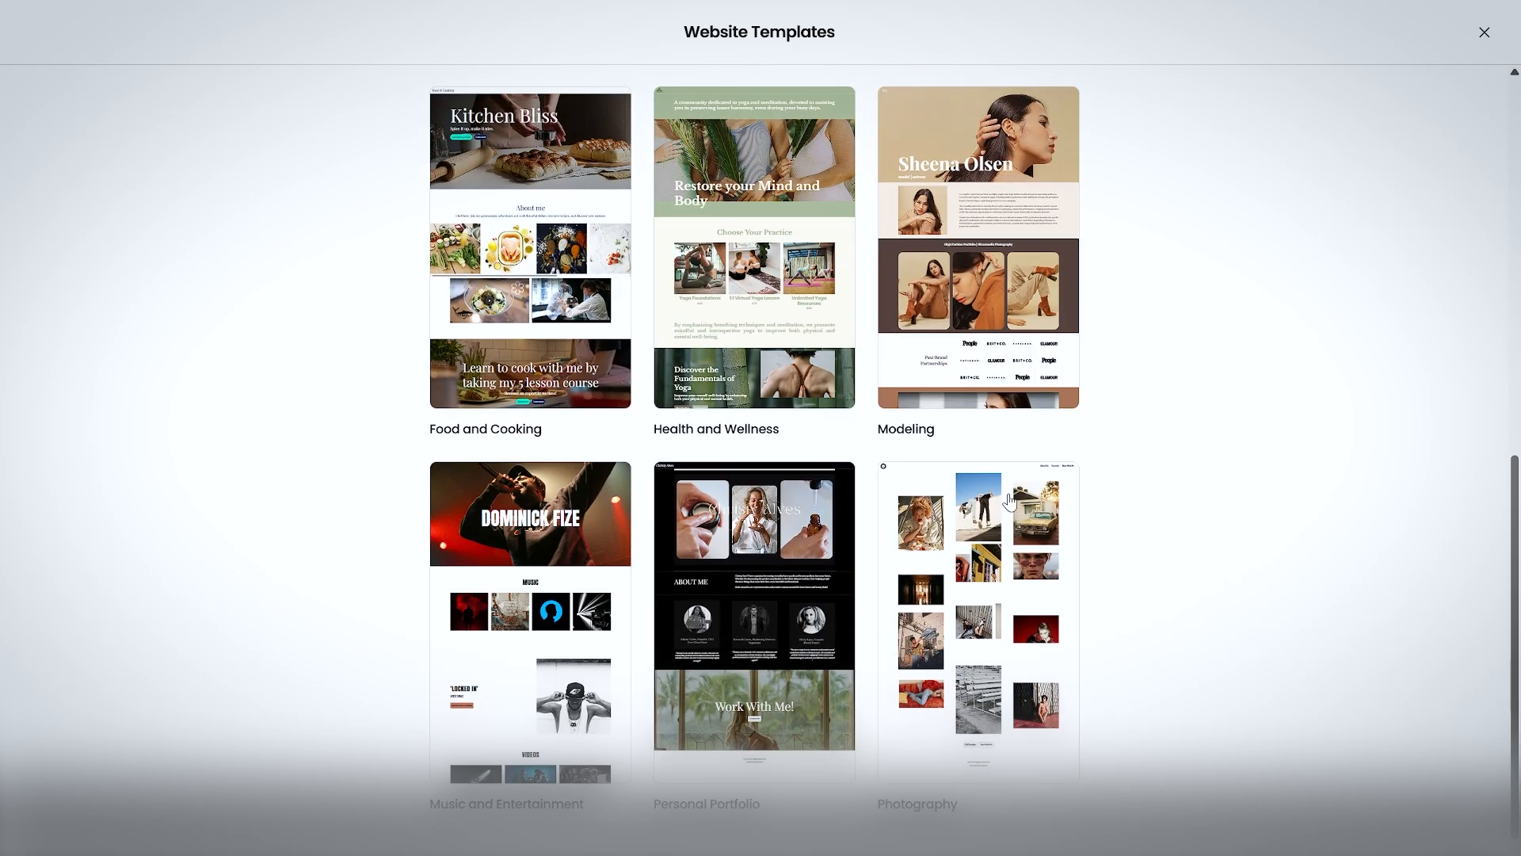
scroll(826, 642, "up", 5)
scroll(827, 642, "up", 3)
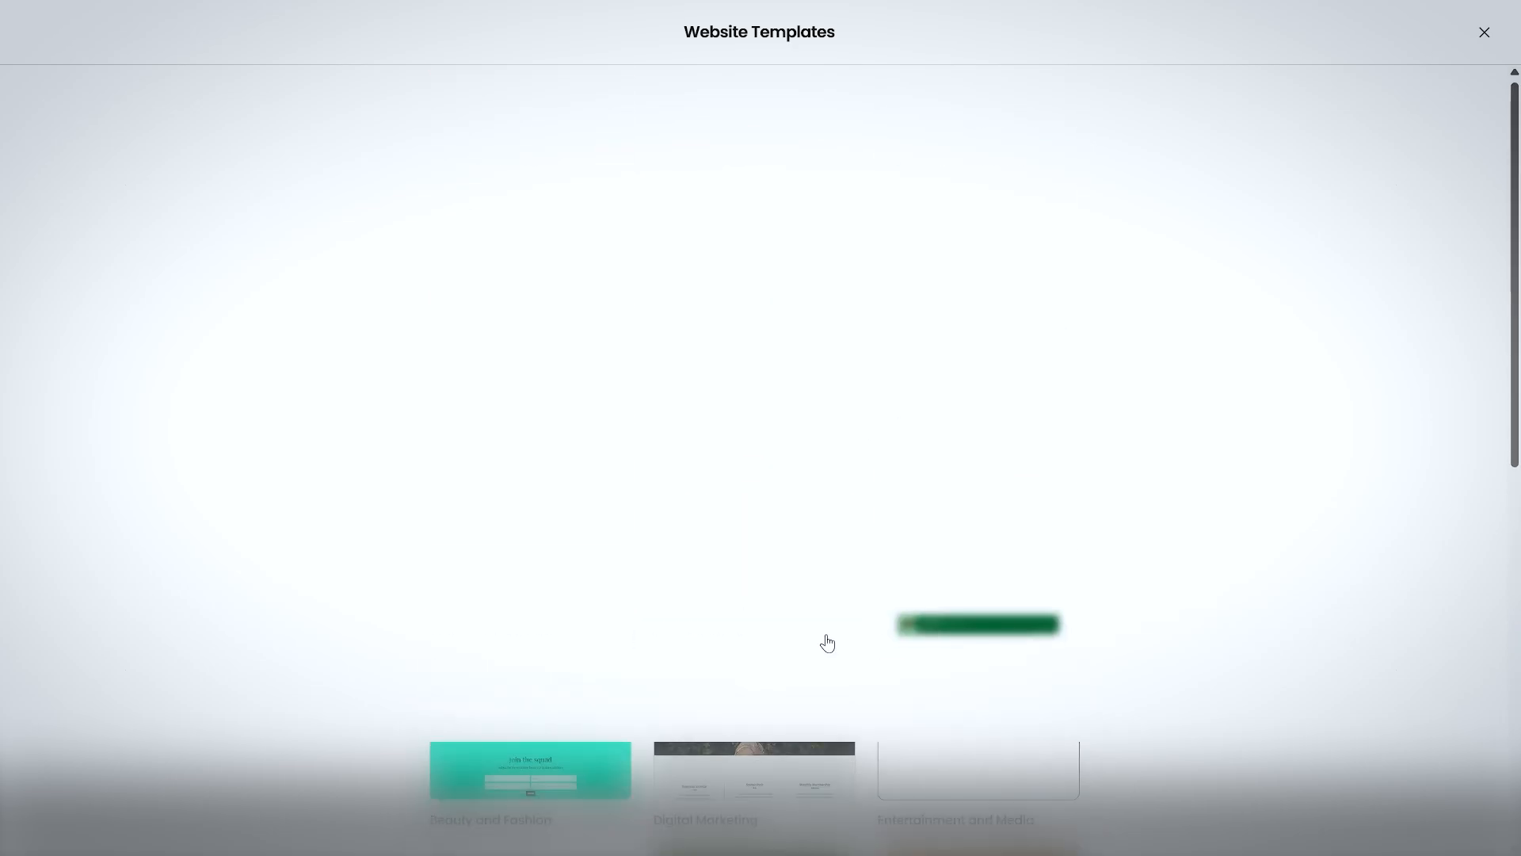
scroll(826, 642, "down", 4)
scroll(867, 617, "up", 3)
scroll(865, 618, "up", 1)
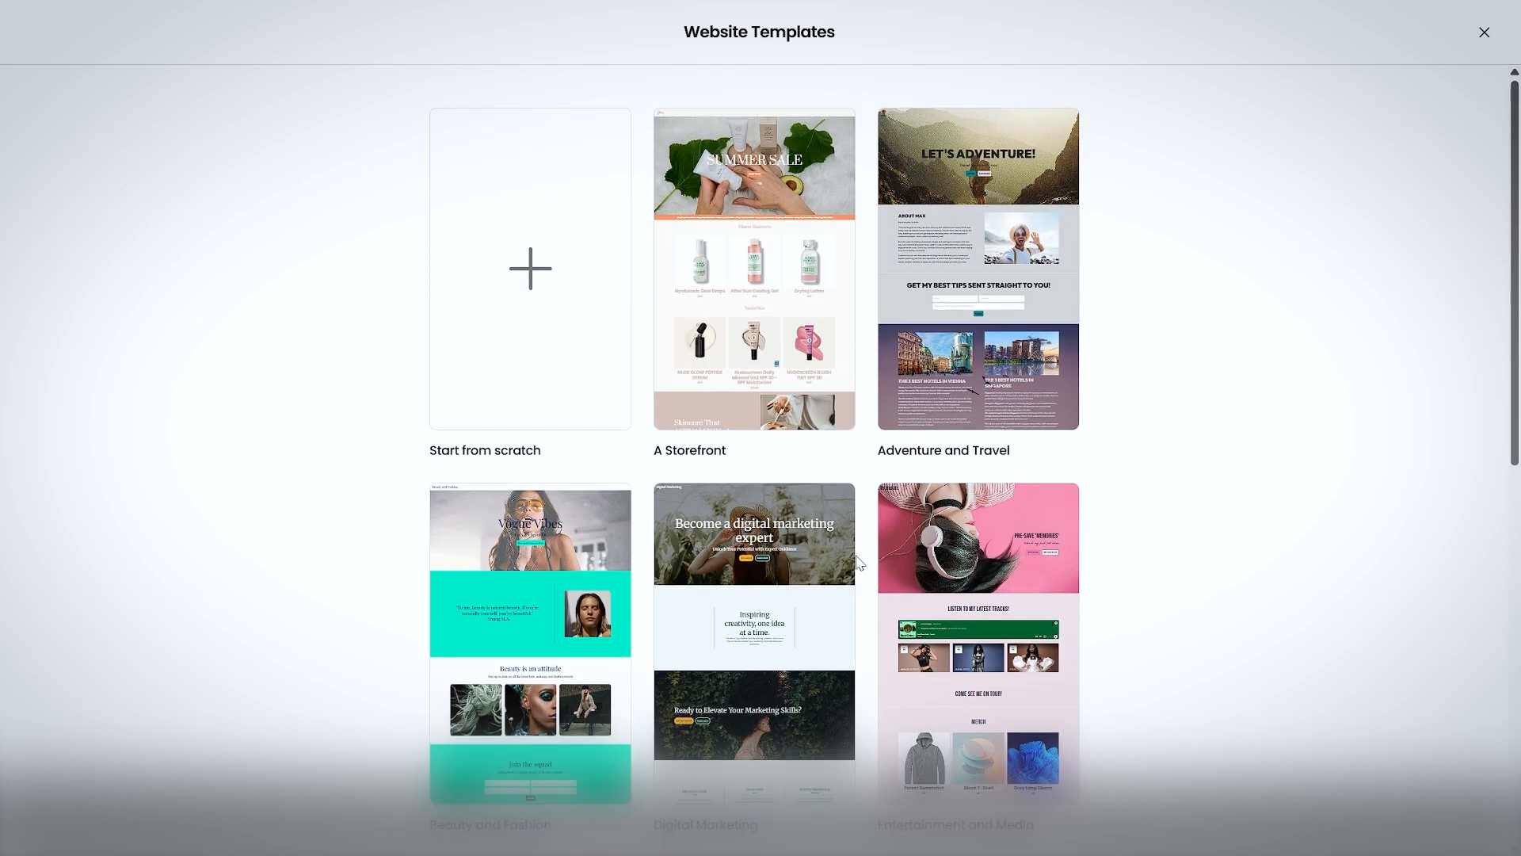
Start a blank website from scratch and leave its editor again.
scroll(859, 563, "down", 2)
scroll(863, 560, "up", 2)
left_click(521, 271)
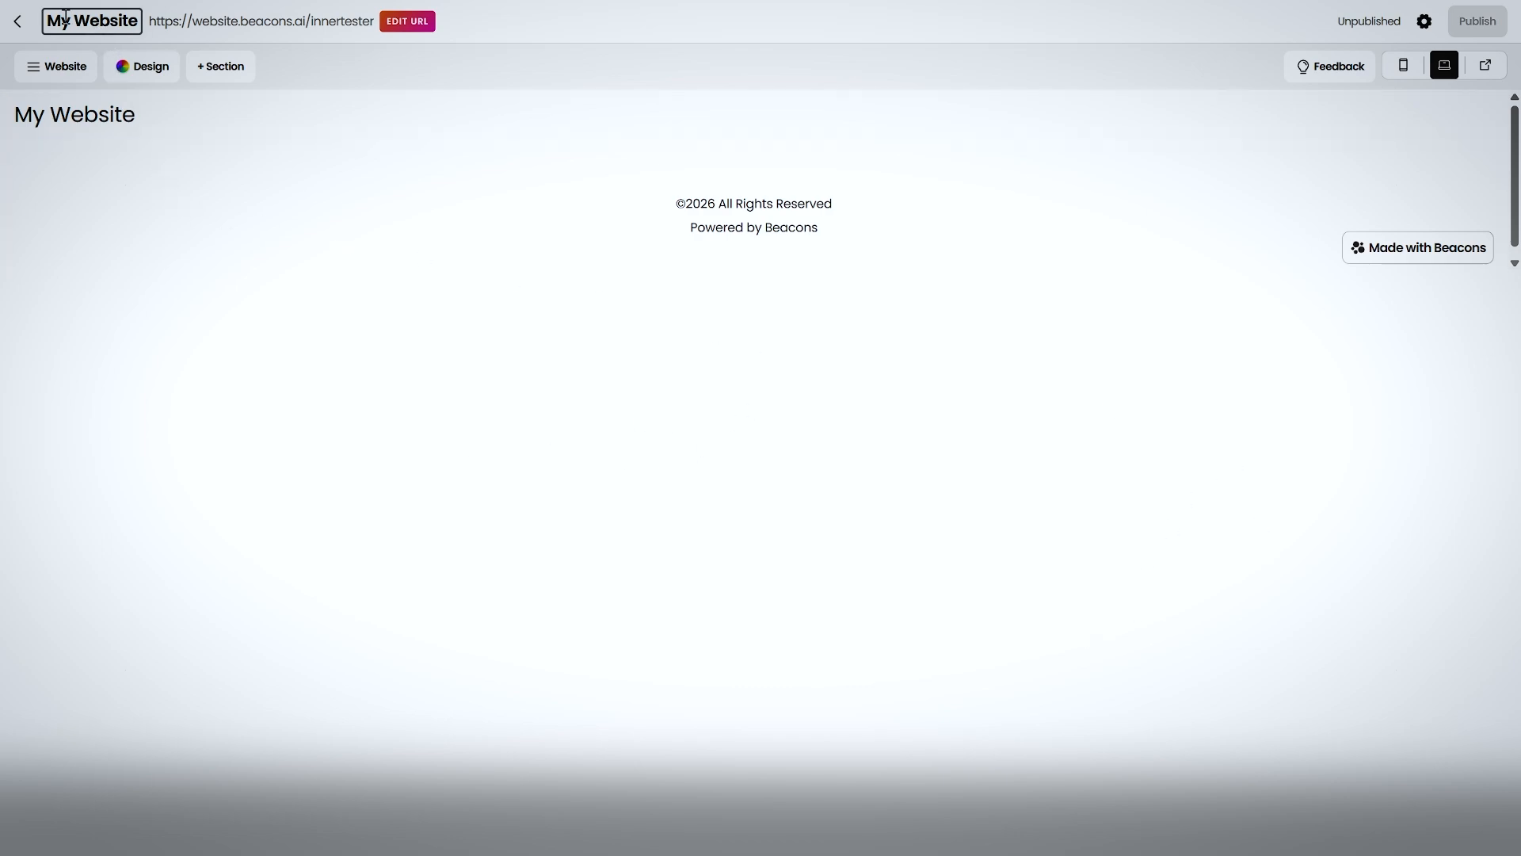
left_click(17, 24)
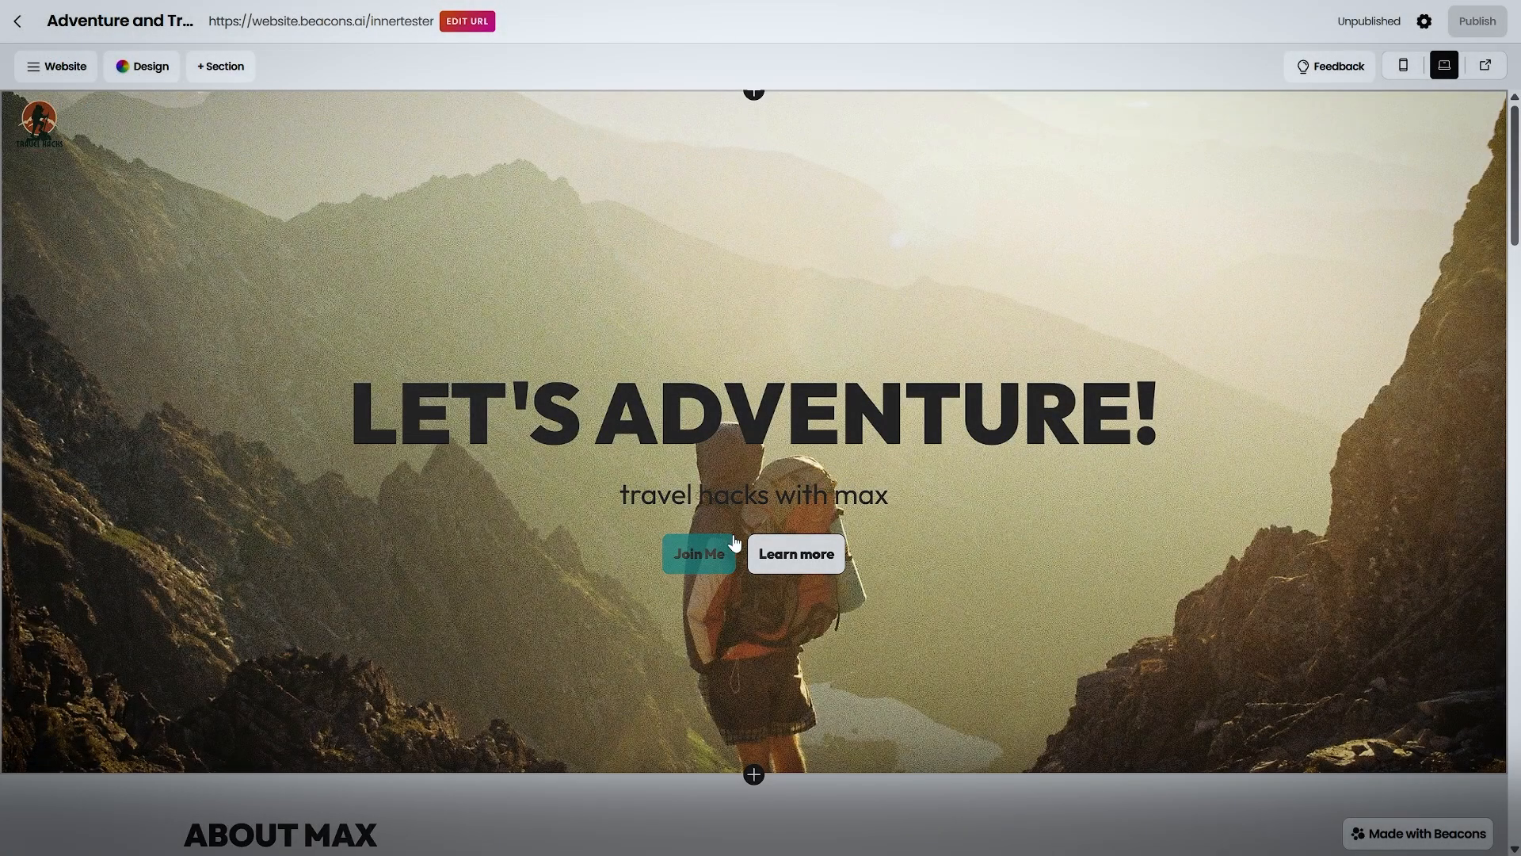
Examine the Adventure and Travel site's hero banner, about section, sign-up form and hotel articles.
scroll(737, 519, "down", 2)
scroll(737, 519, "up", 2)
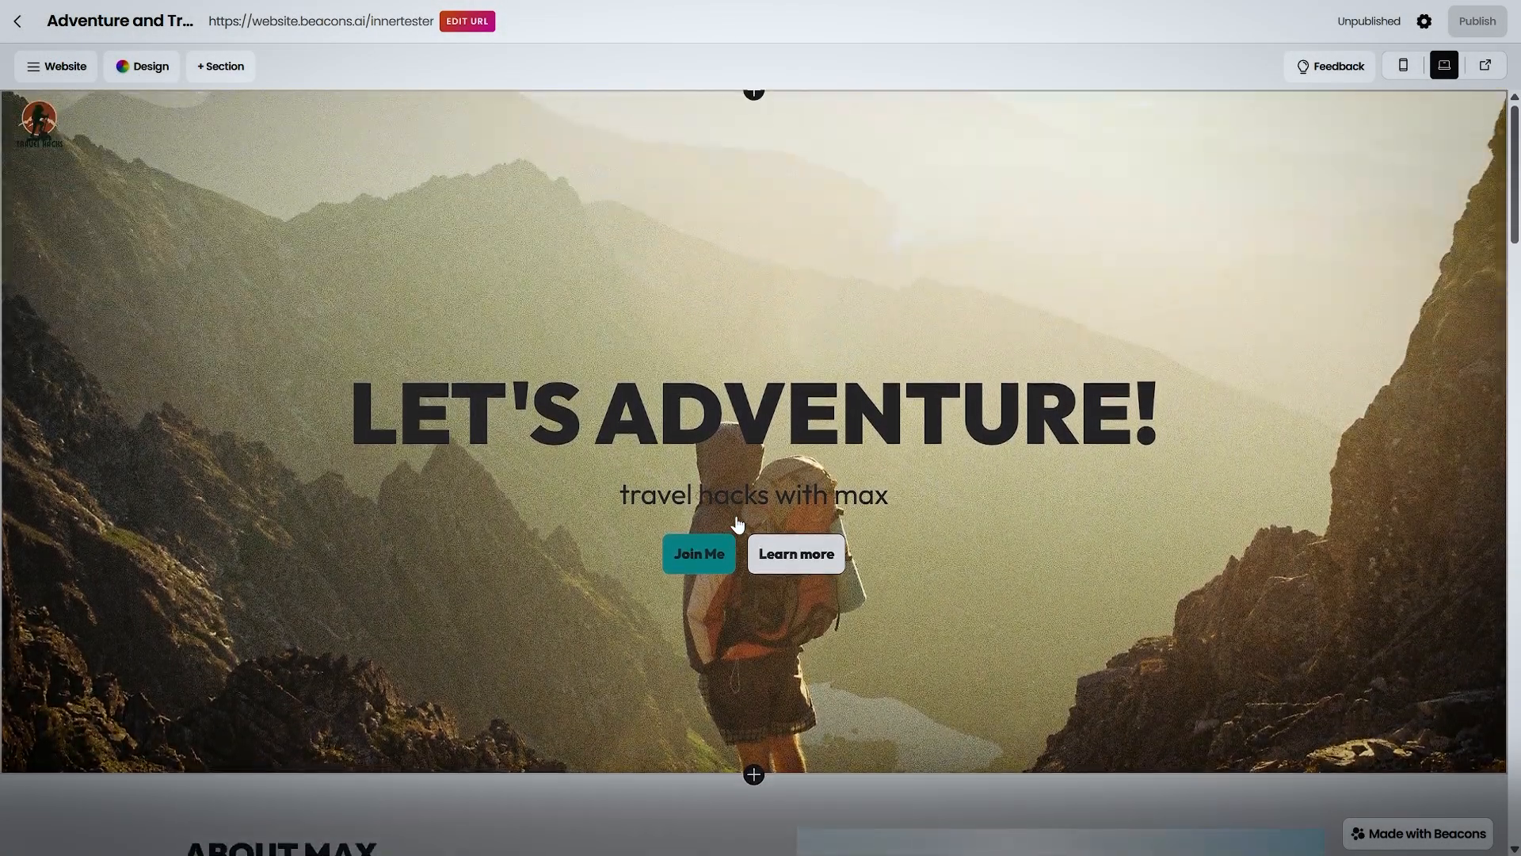
scroll(737, 519, "down", 5)
scroll(738, 525, "down", 8)
scroll(767, 496, "up", 8)
scroll(767, 496, "down", 13)
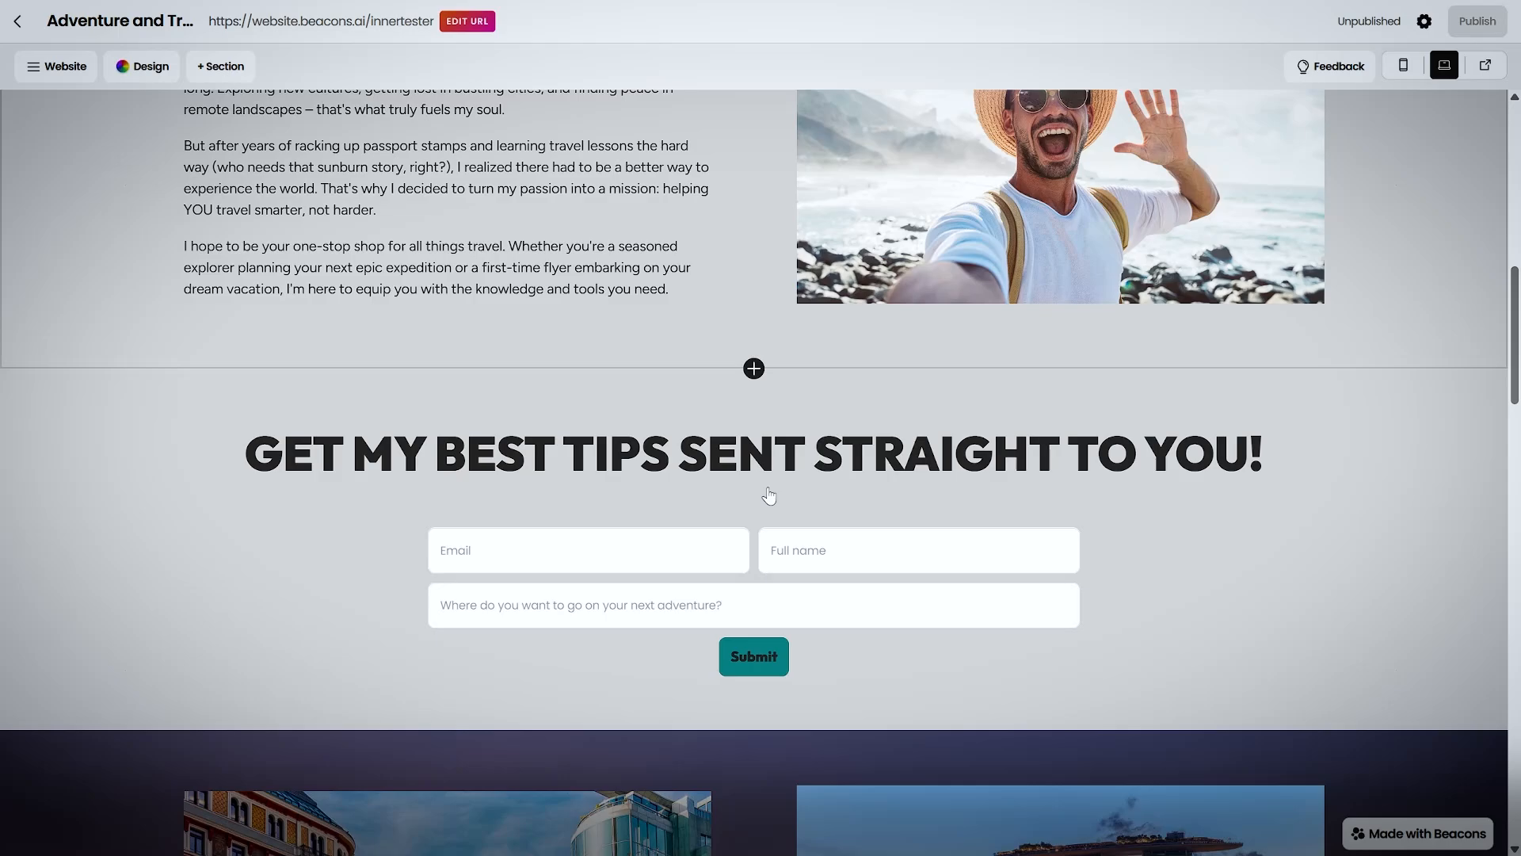
scroll(773, 503, "up", 15)
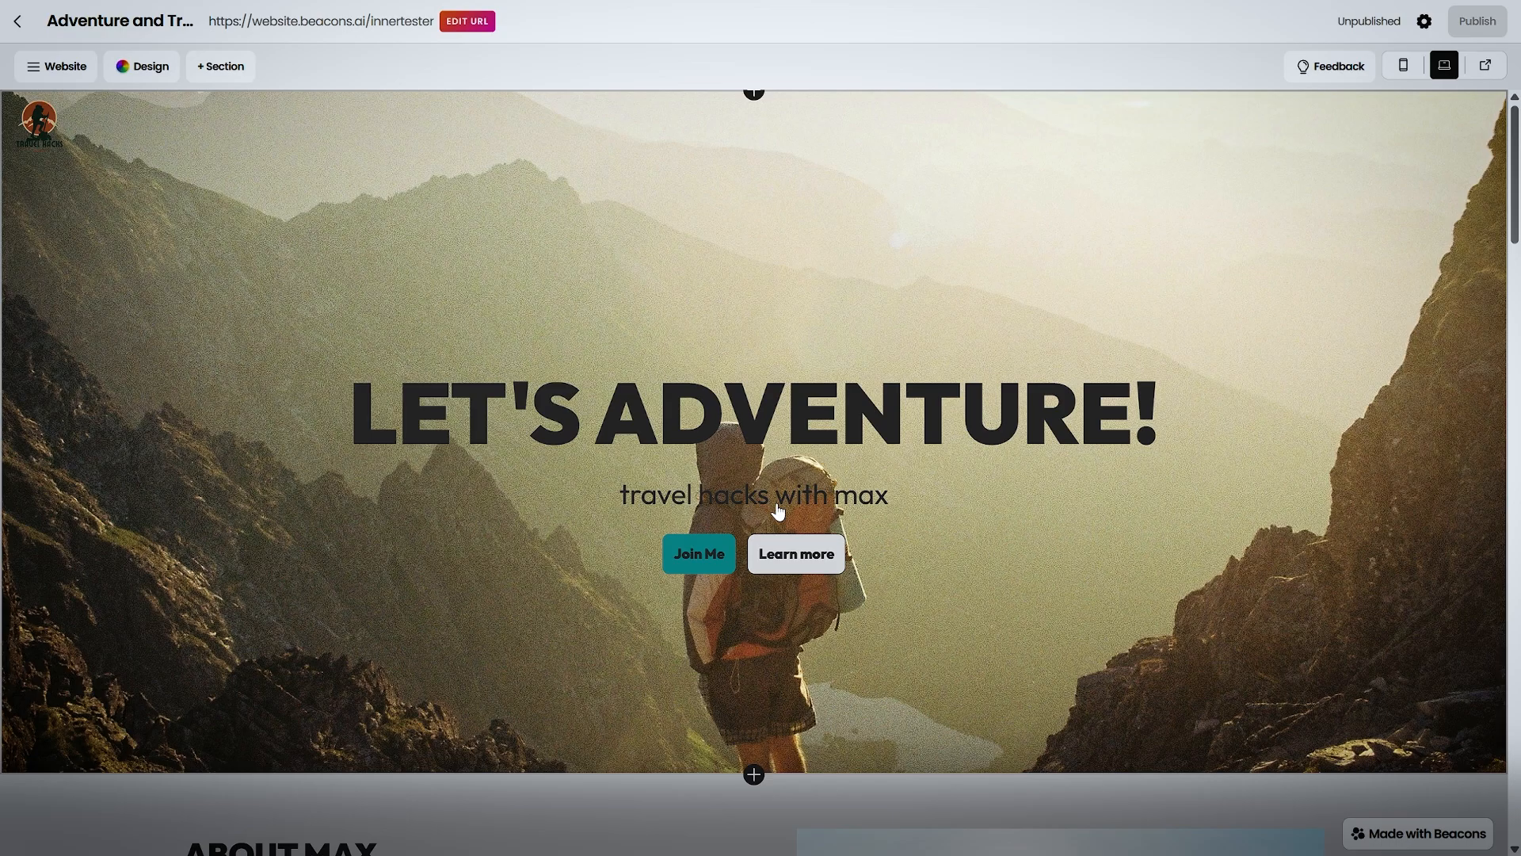
scroll(778, 511, "down", 6)
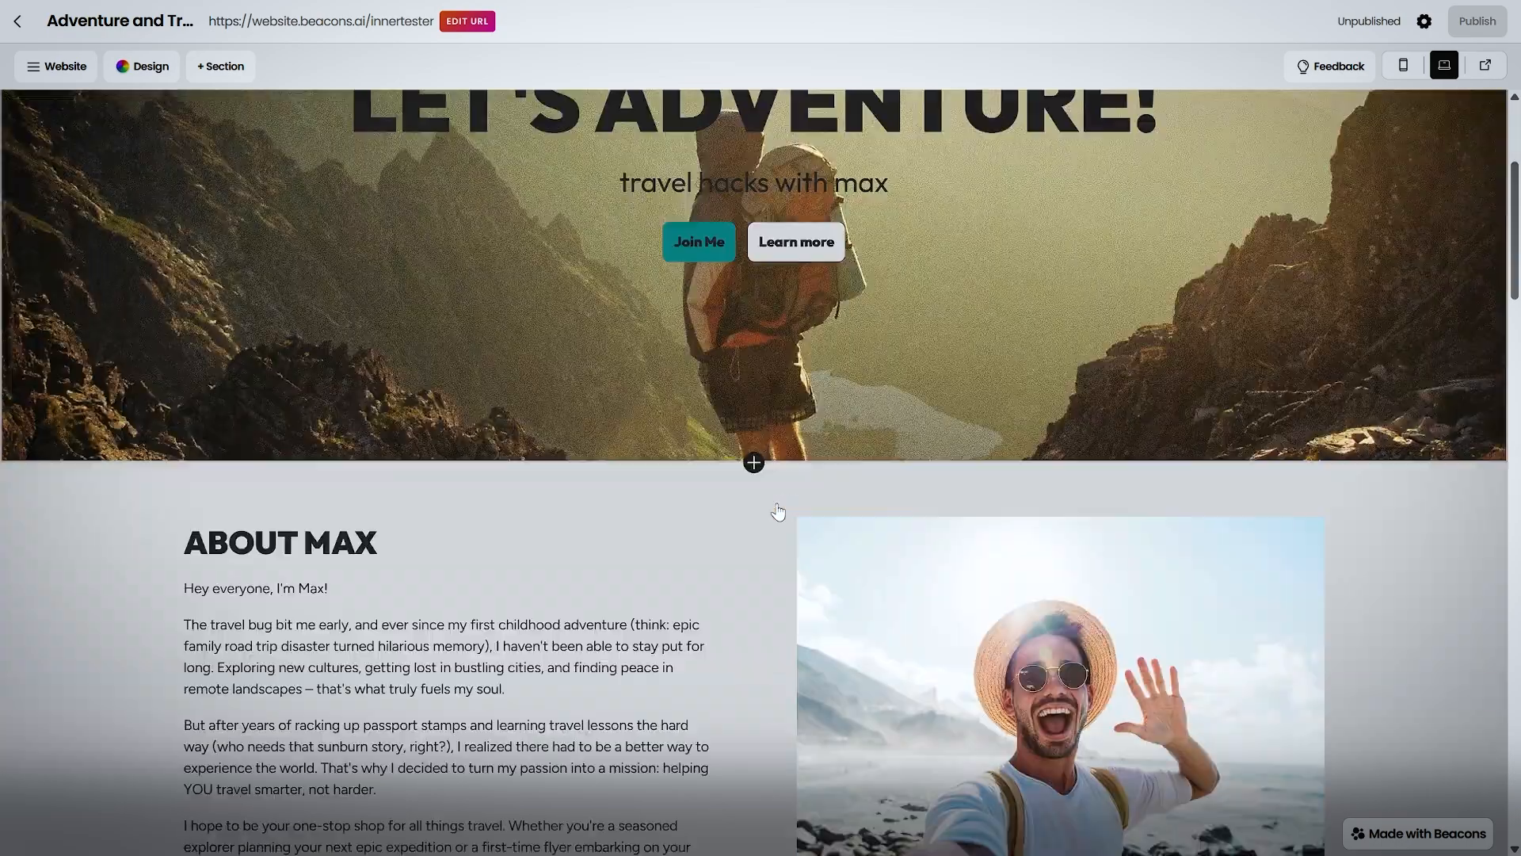
scroll(778, 511, "down", 6)
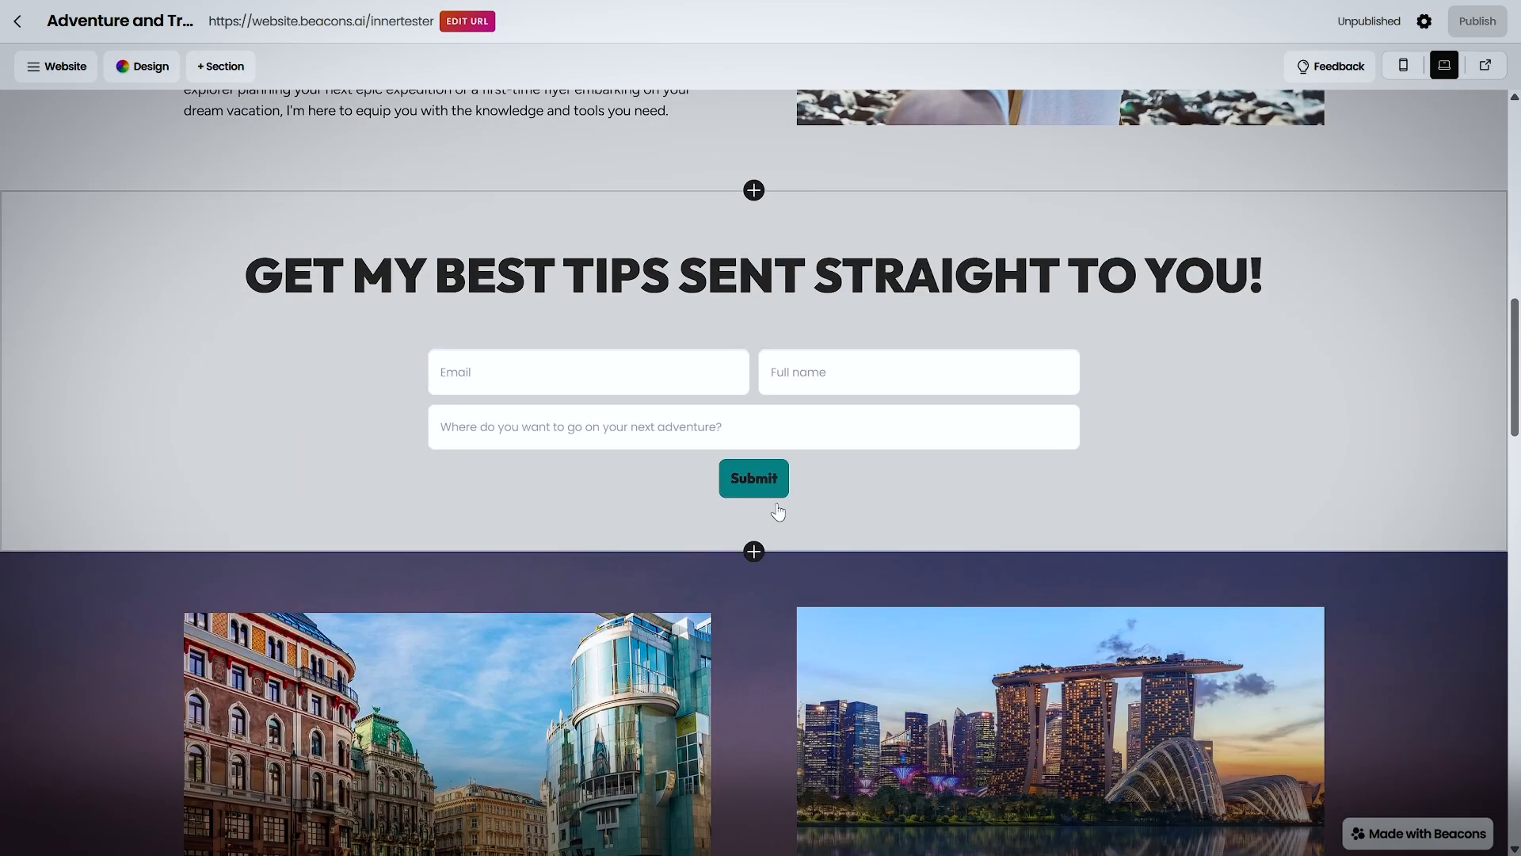
scroll(778, 511, "up", 12)
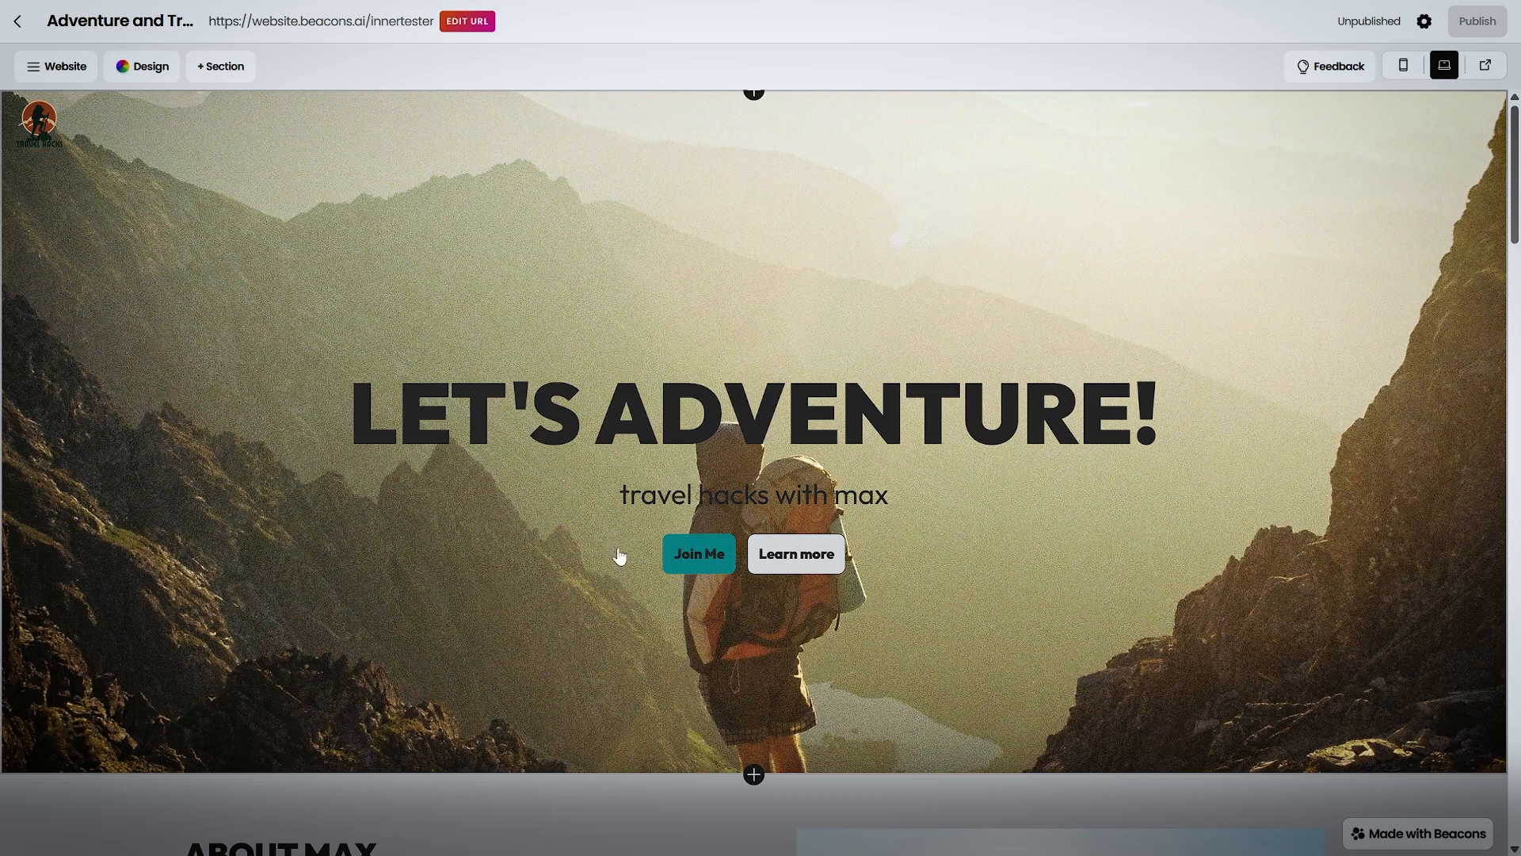
scroll(847, 584, "down", 5)
scroll(847, 584, "down", 5)
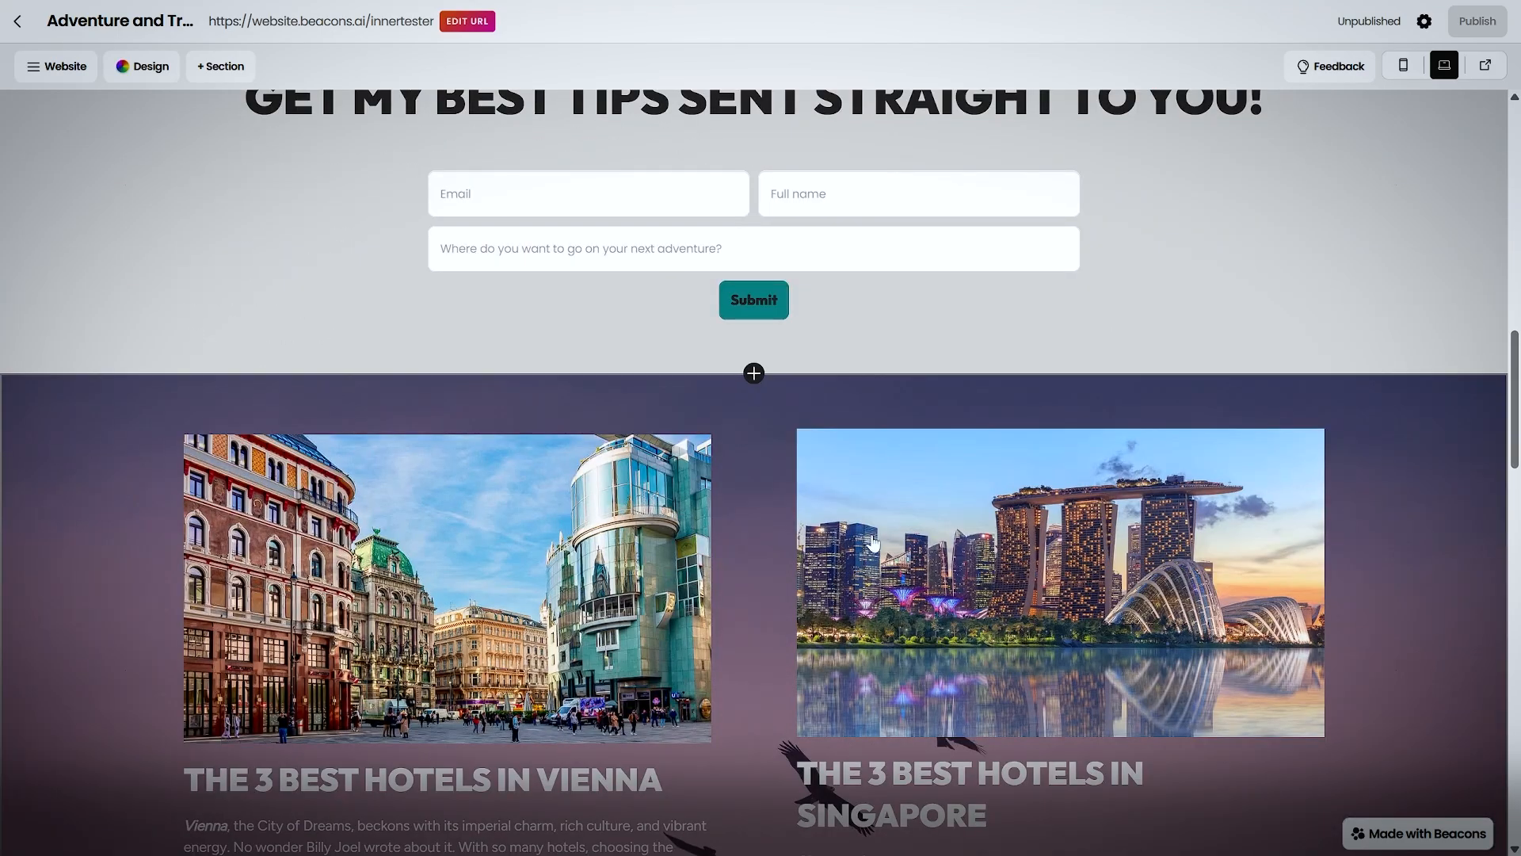
scroll(586, 410, "up", 15)
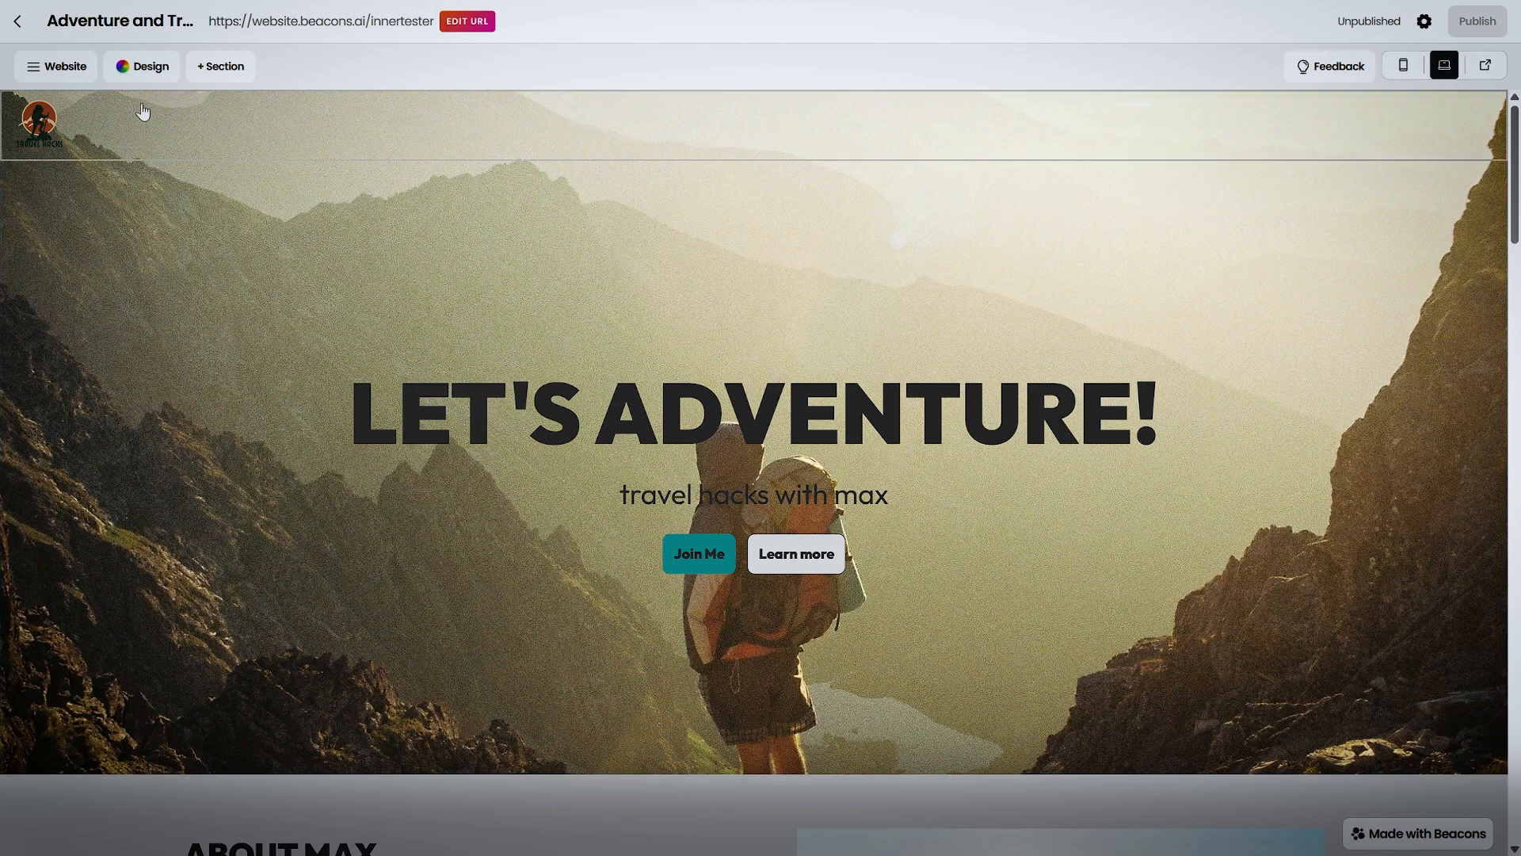
In the site's color design settings, try the Sunny Pastel and Soft Blush palettes and apply Classic Contrast.
left_click(127, 72)
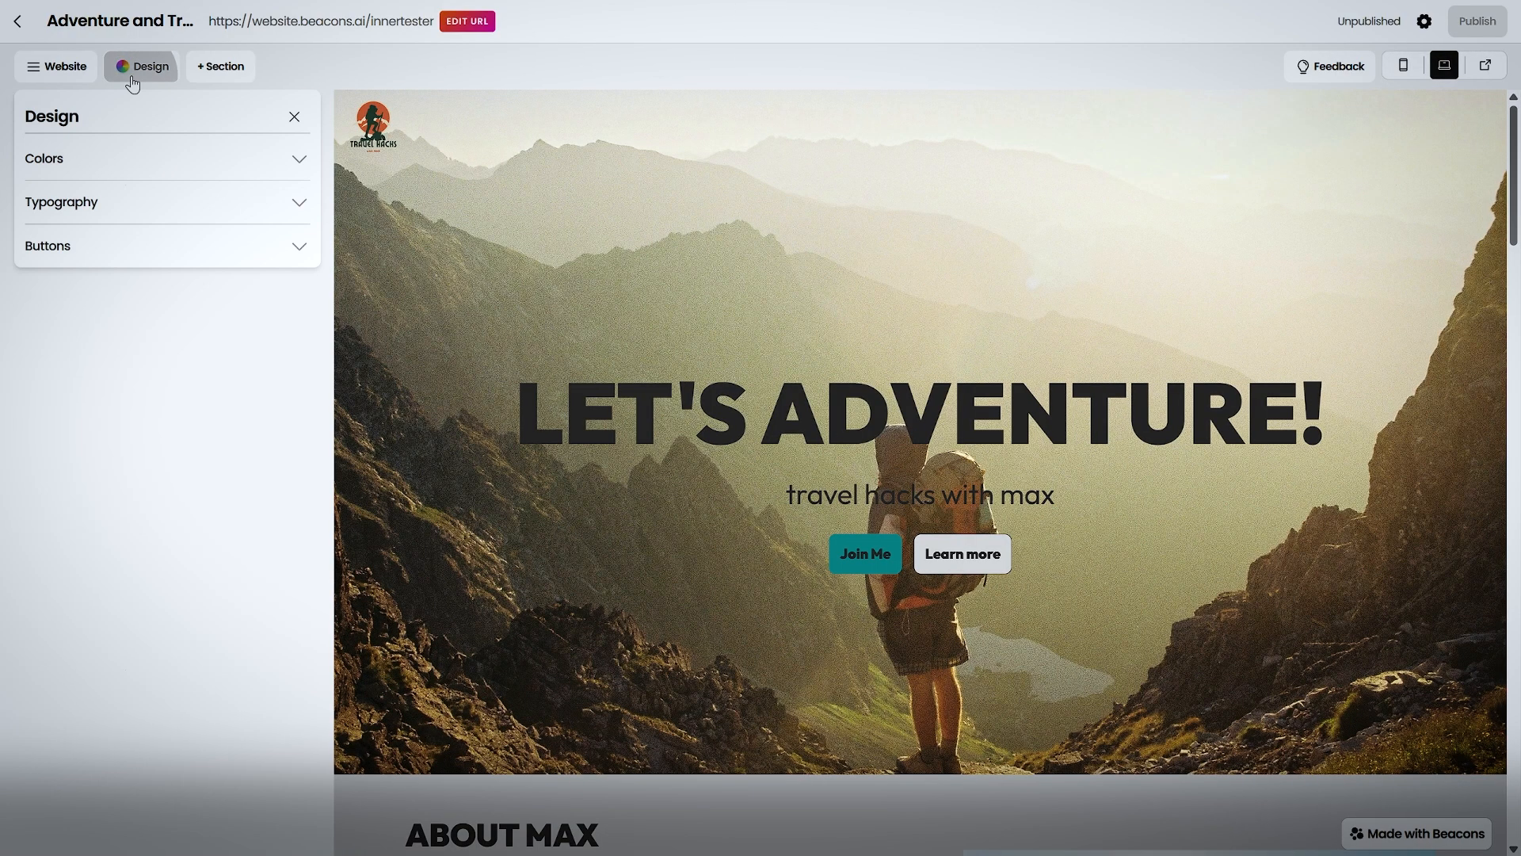
left_click(116, 166)
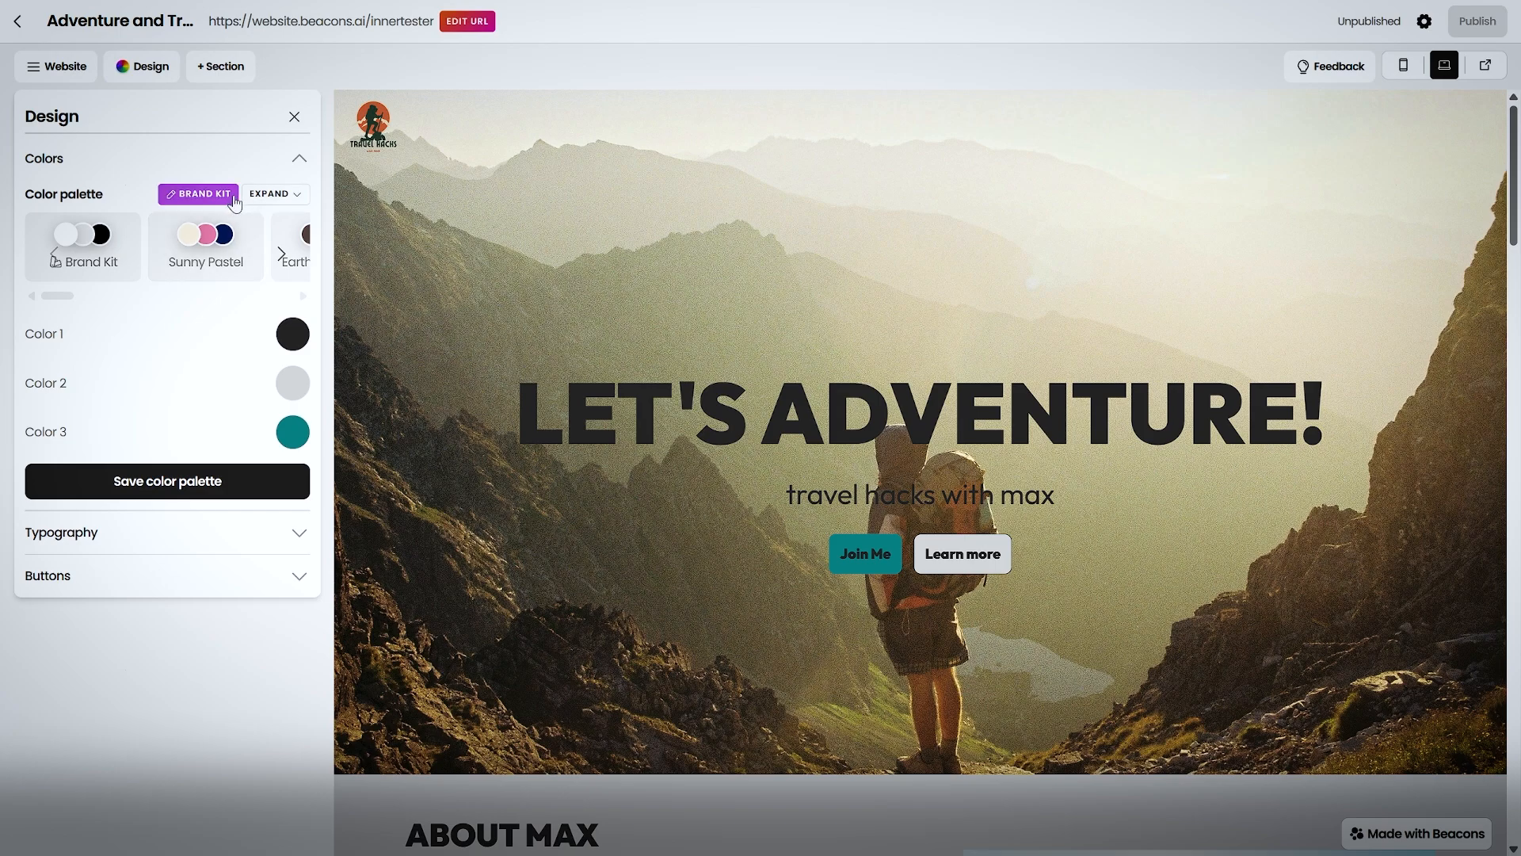
left_click(206, 255)
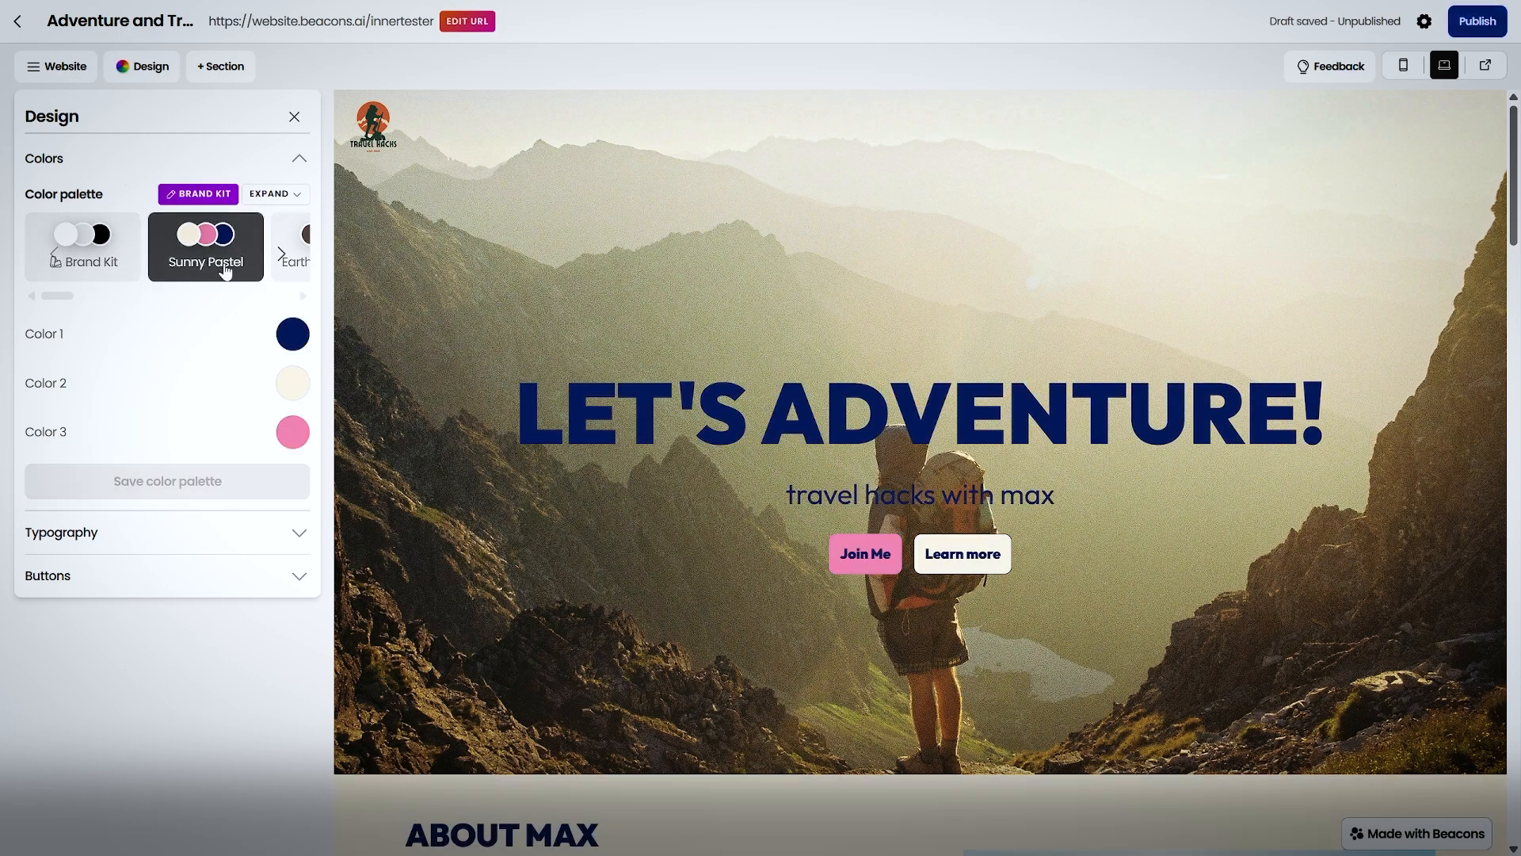
left_click(283, 255)
left_click(263, 266)
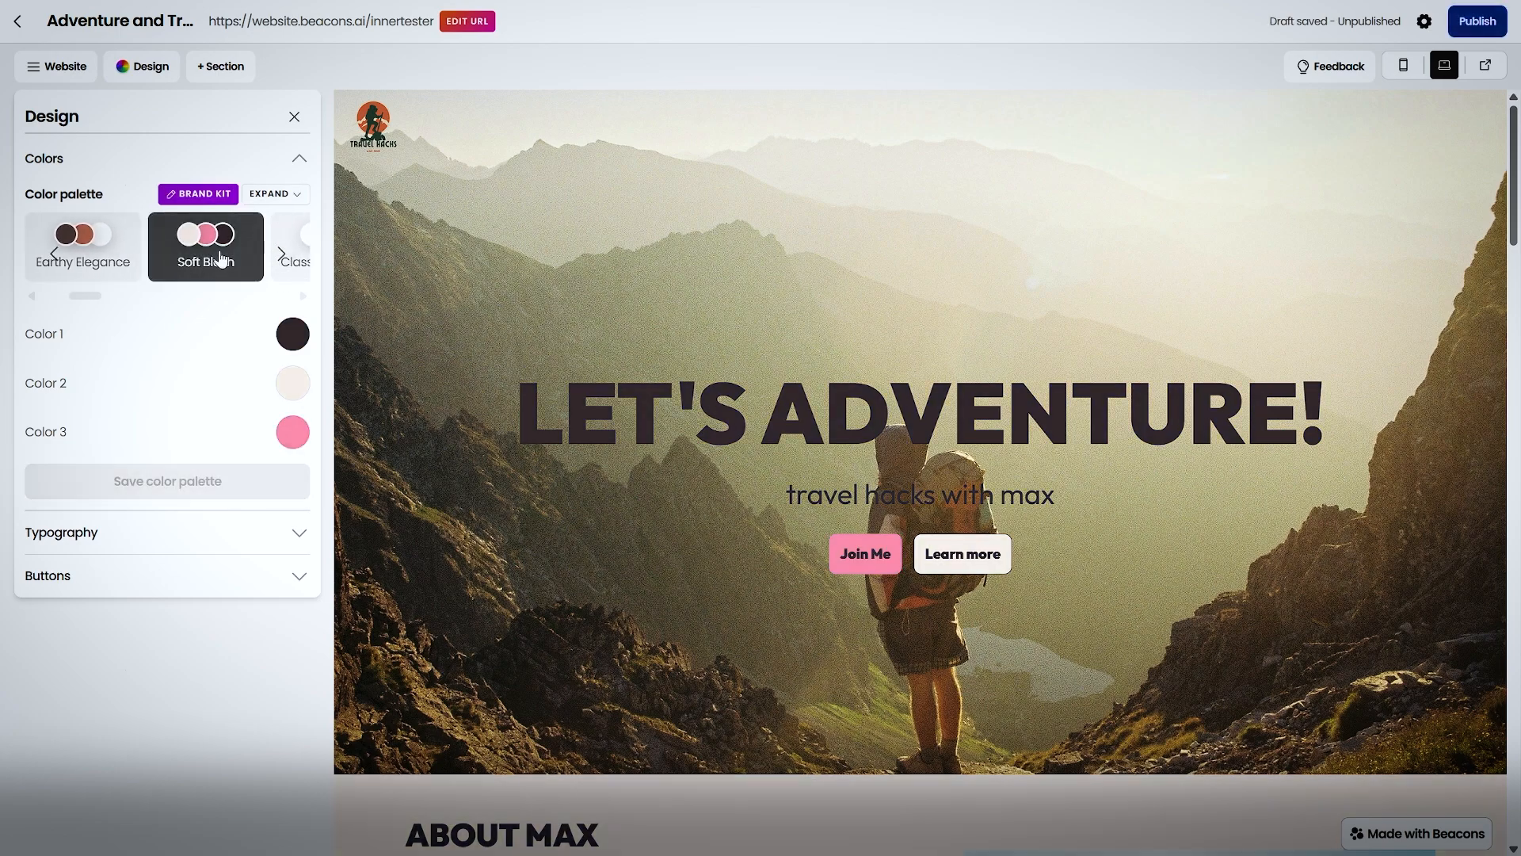
left_click(279, 263)
left_click(198, 266)
left_click(89, 261)
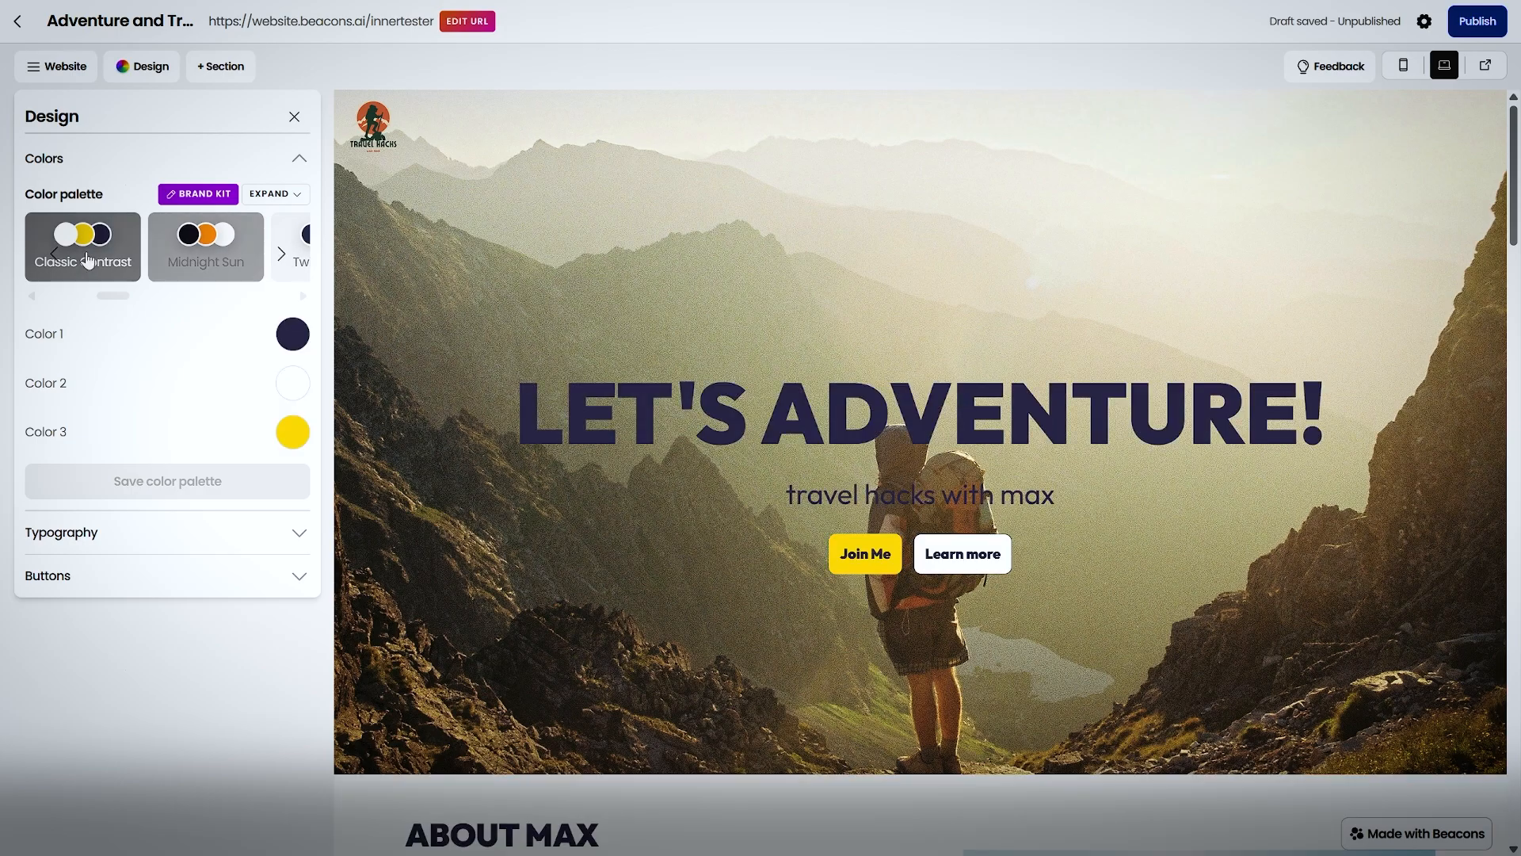
Try the Midnight Sun palette and the dark navy one after it on the page, and switch back to Classic Contrast.
left_click(245, 269)
left_click(304, 268)
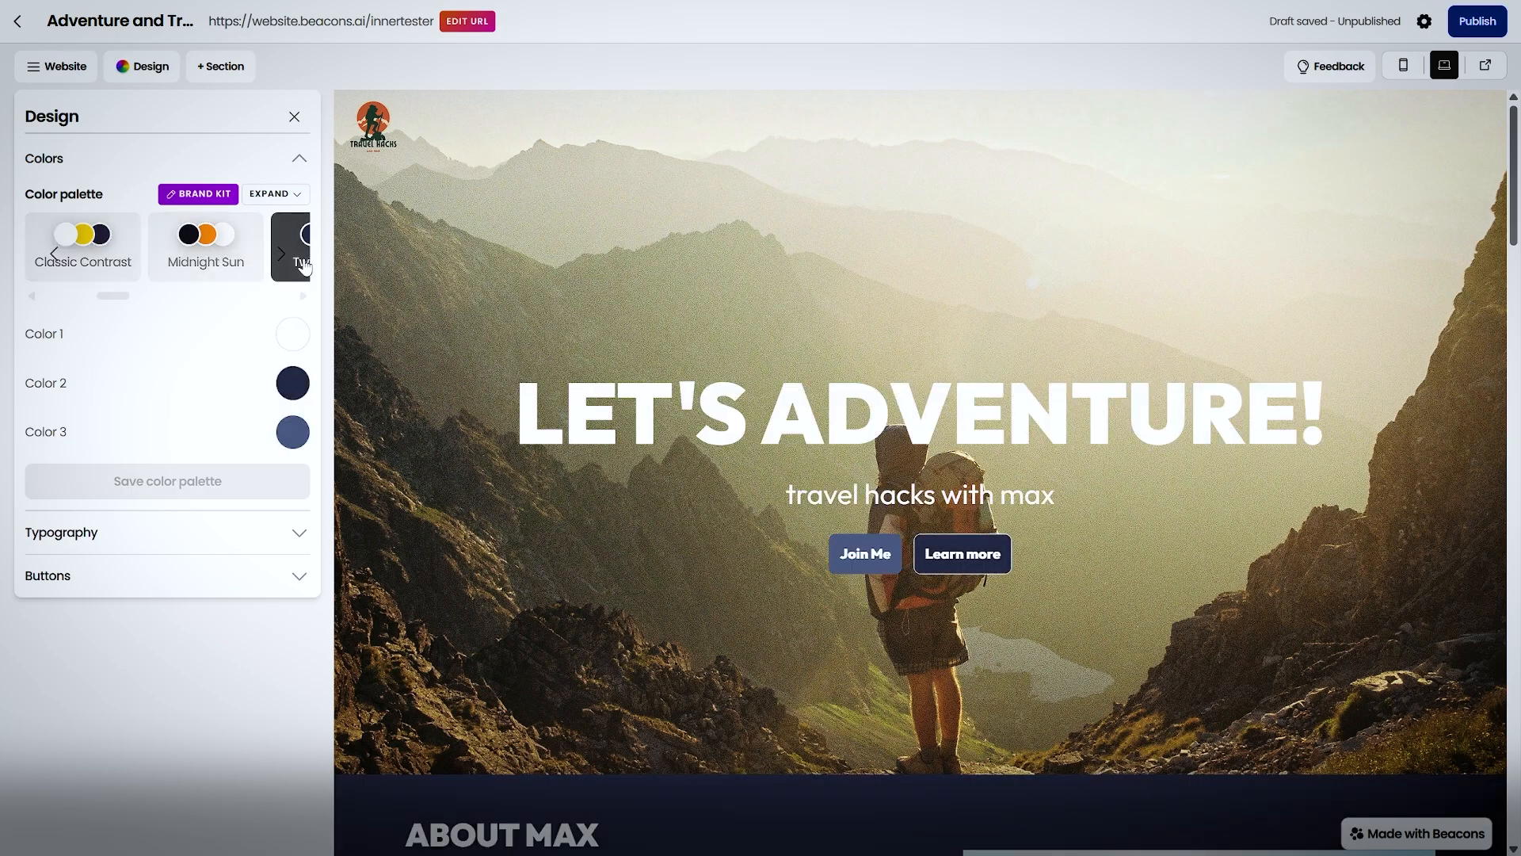
scroll(544, 415, "down", 5)
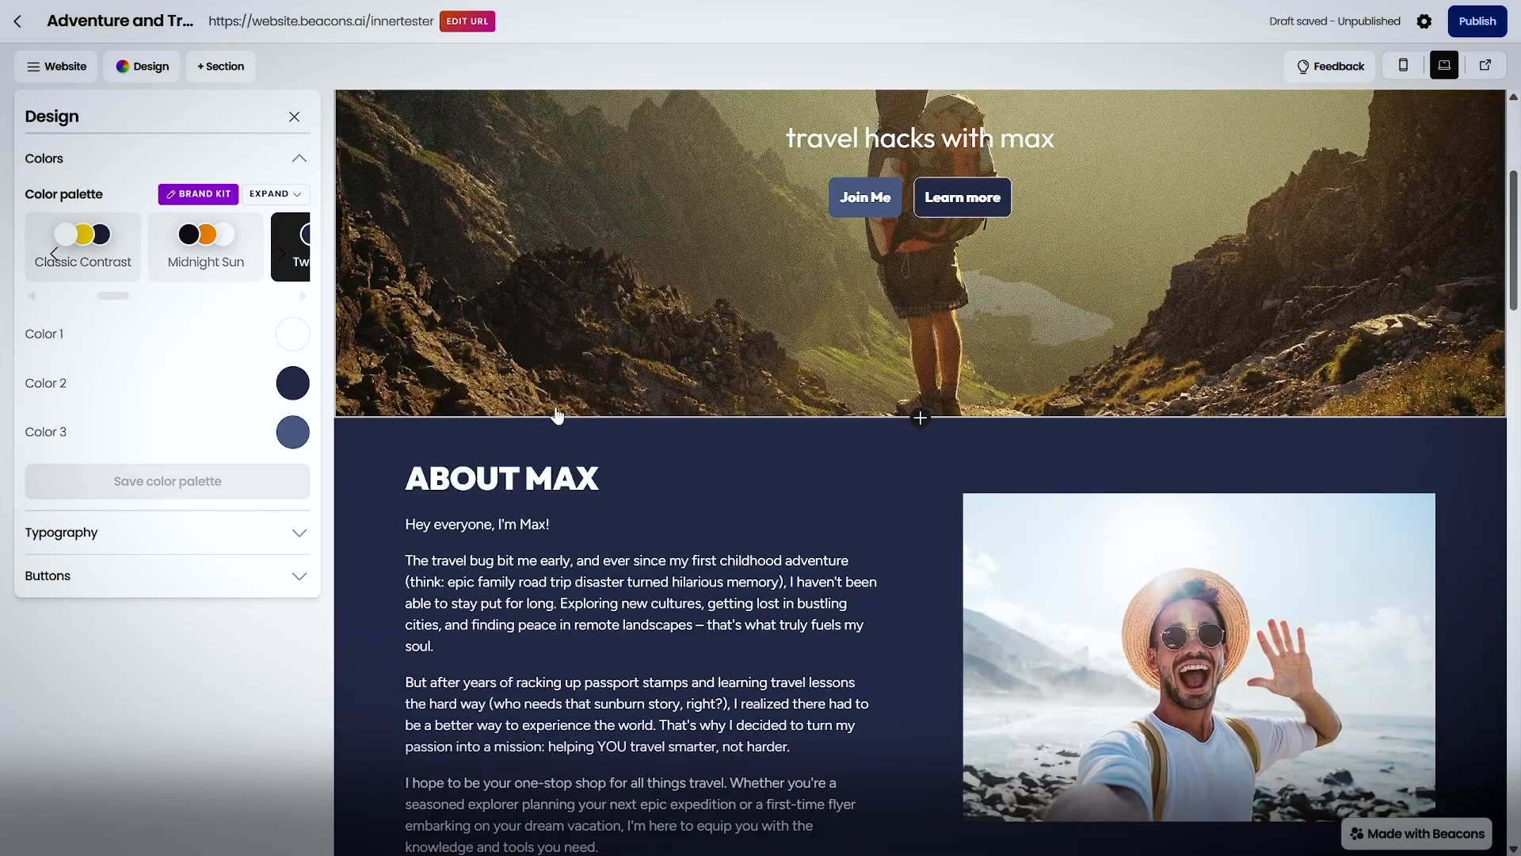
scroll(560, 410, "up", 5)
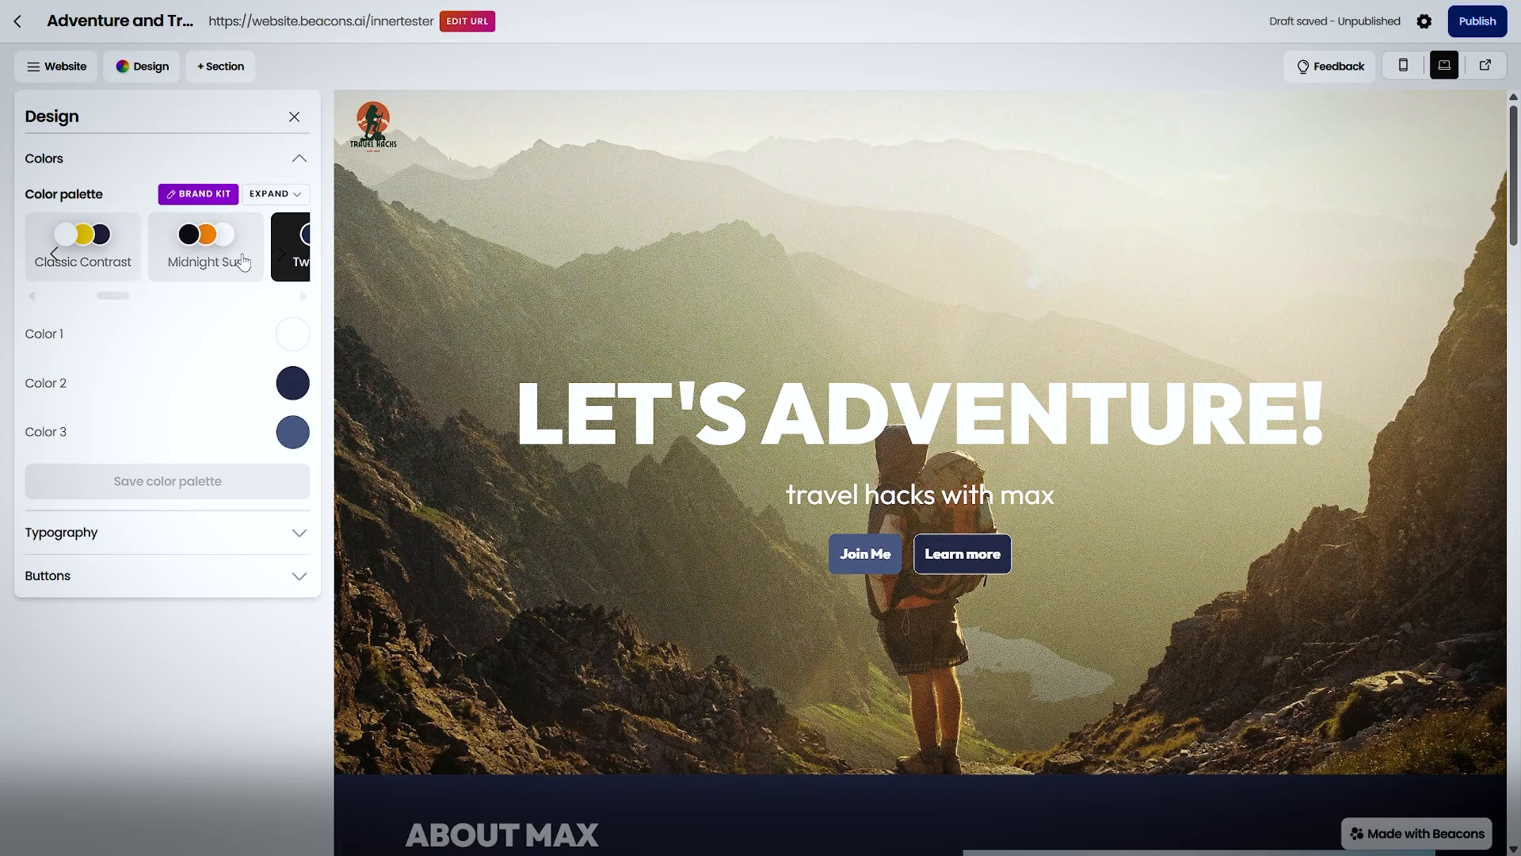
left_click(209, 264)
left_click(294, 261)
left_click(70, 249)
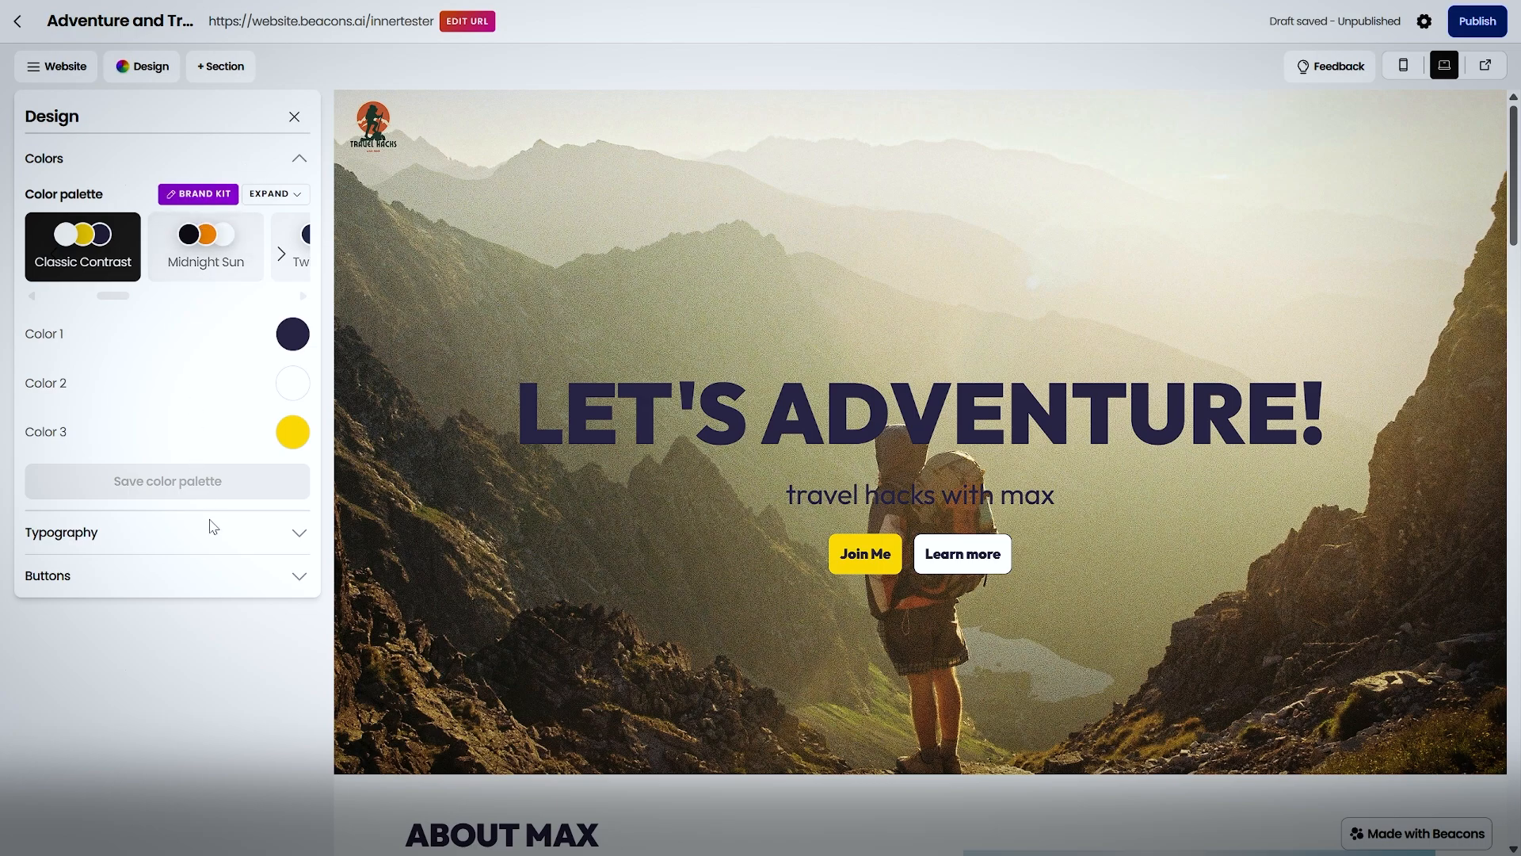
Open the typography settings and compare the heading, subheading and body fonts with the text on the page.
left_click(164, 532)
left_click(862, 408)
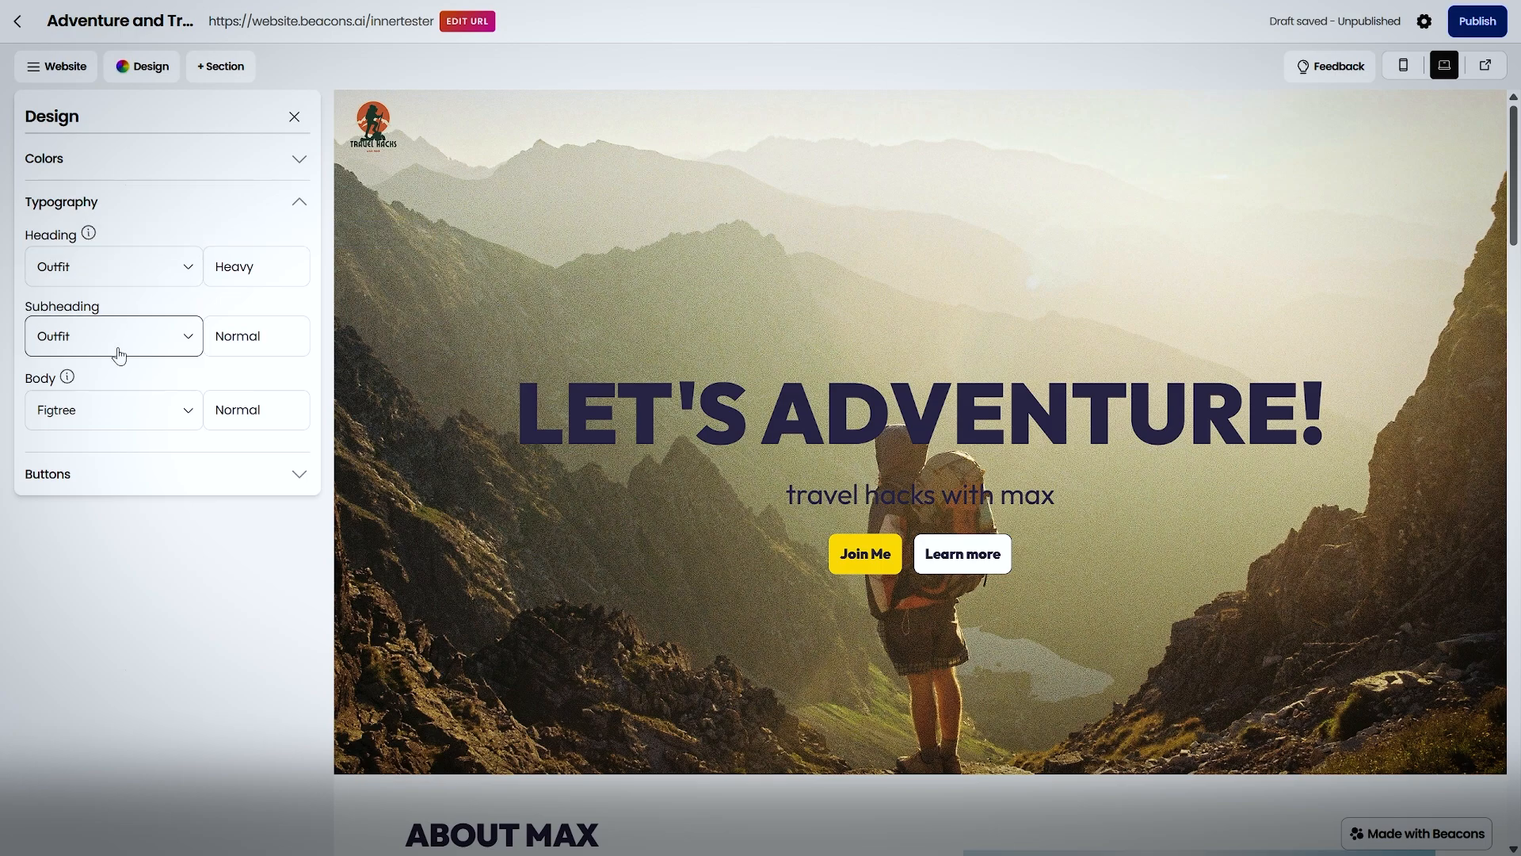
scroll(700, 536, "down", 2)
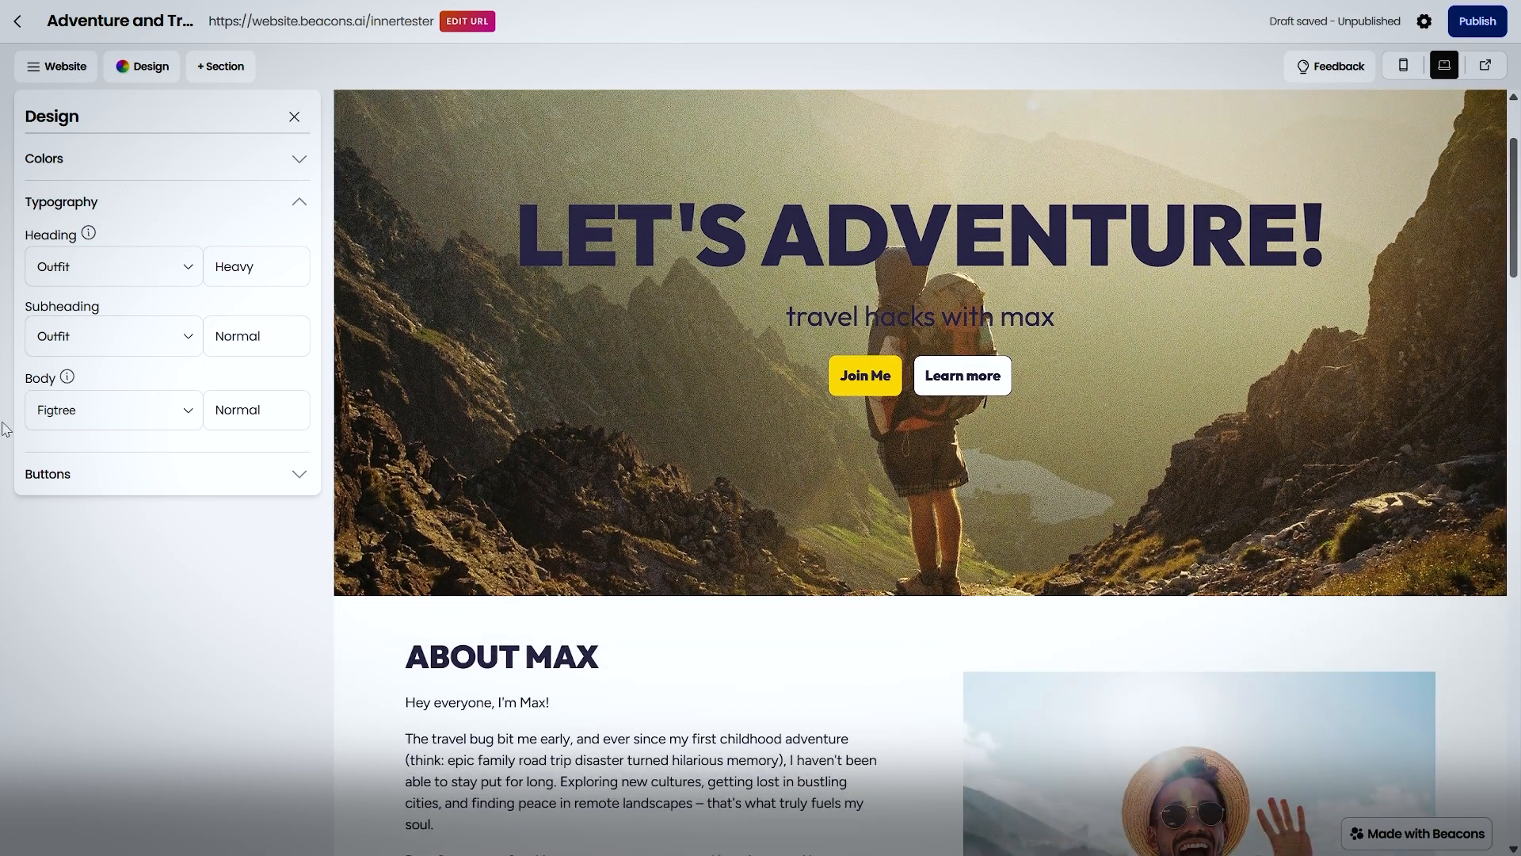
scroll(713, 443, "down", 5)
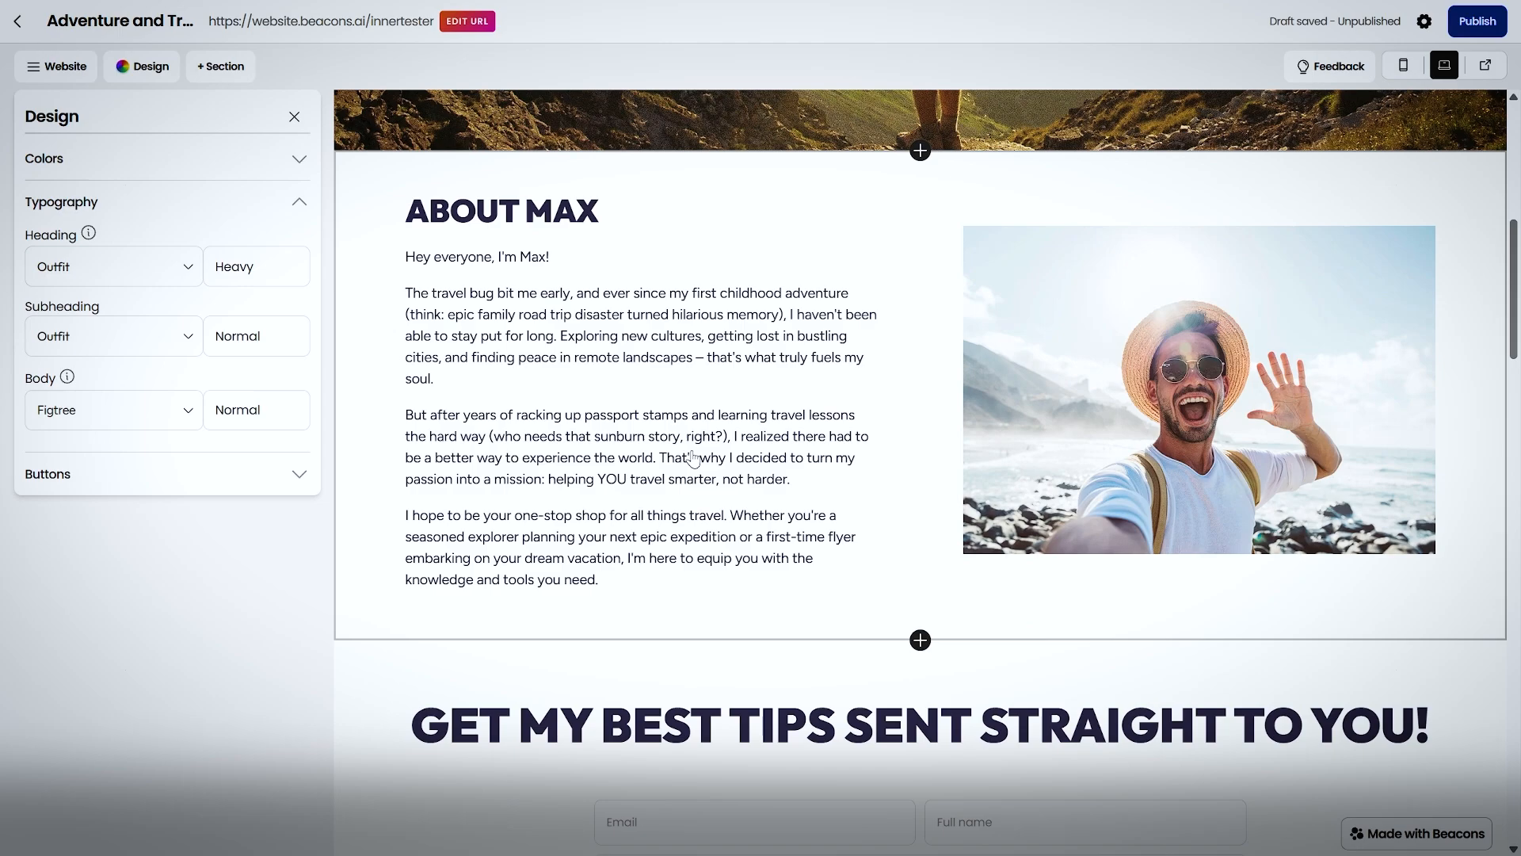
Set the site's button corner radius to 10 px and try adjusting the button thickness in the button design settings.
scroll(763, 439, "up", 6)
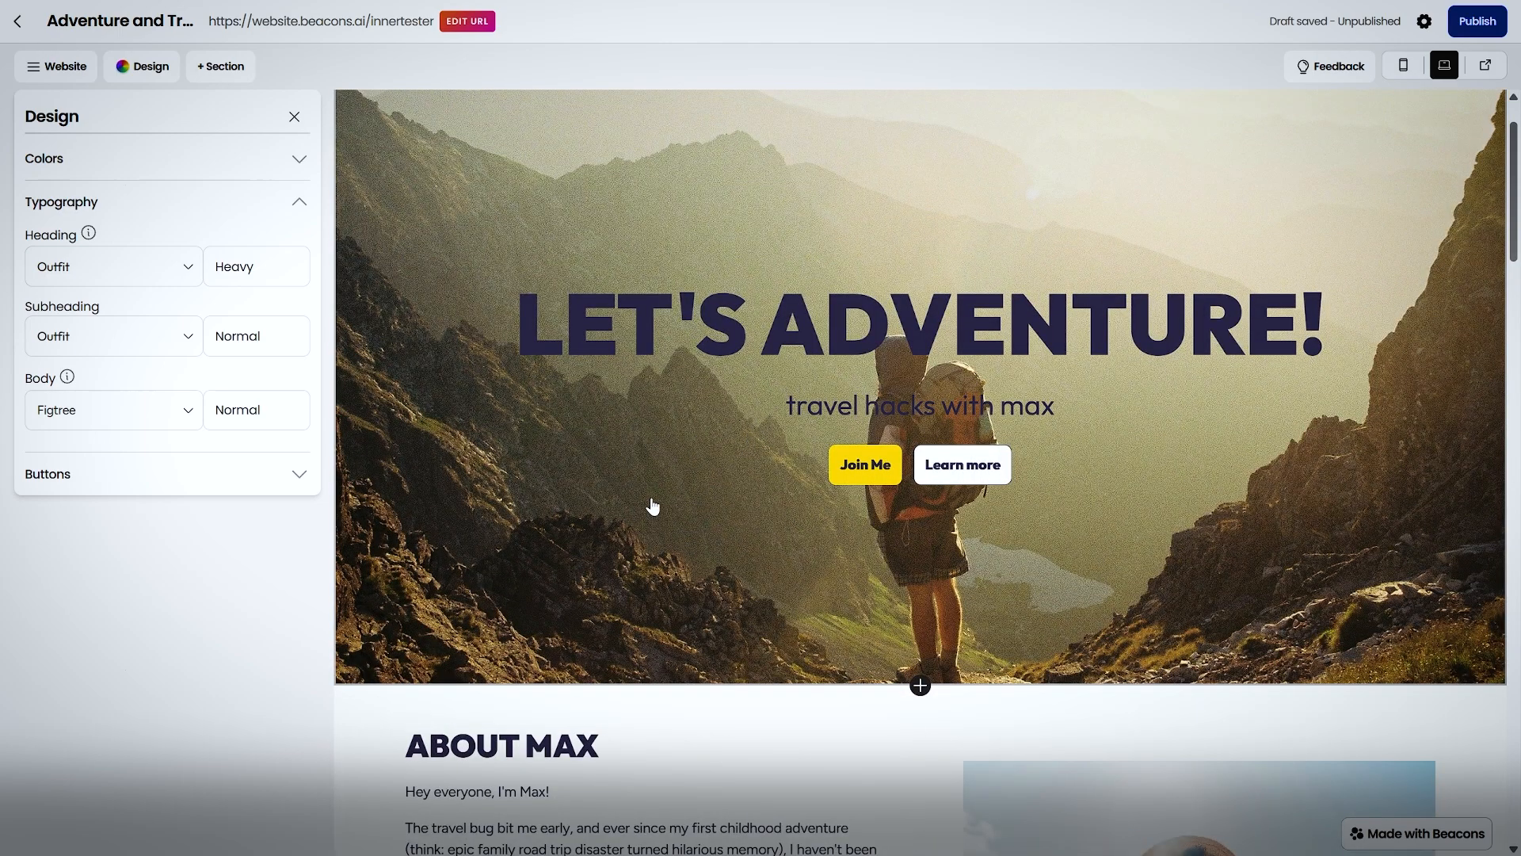
left_click(190, 473)
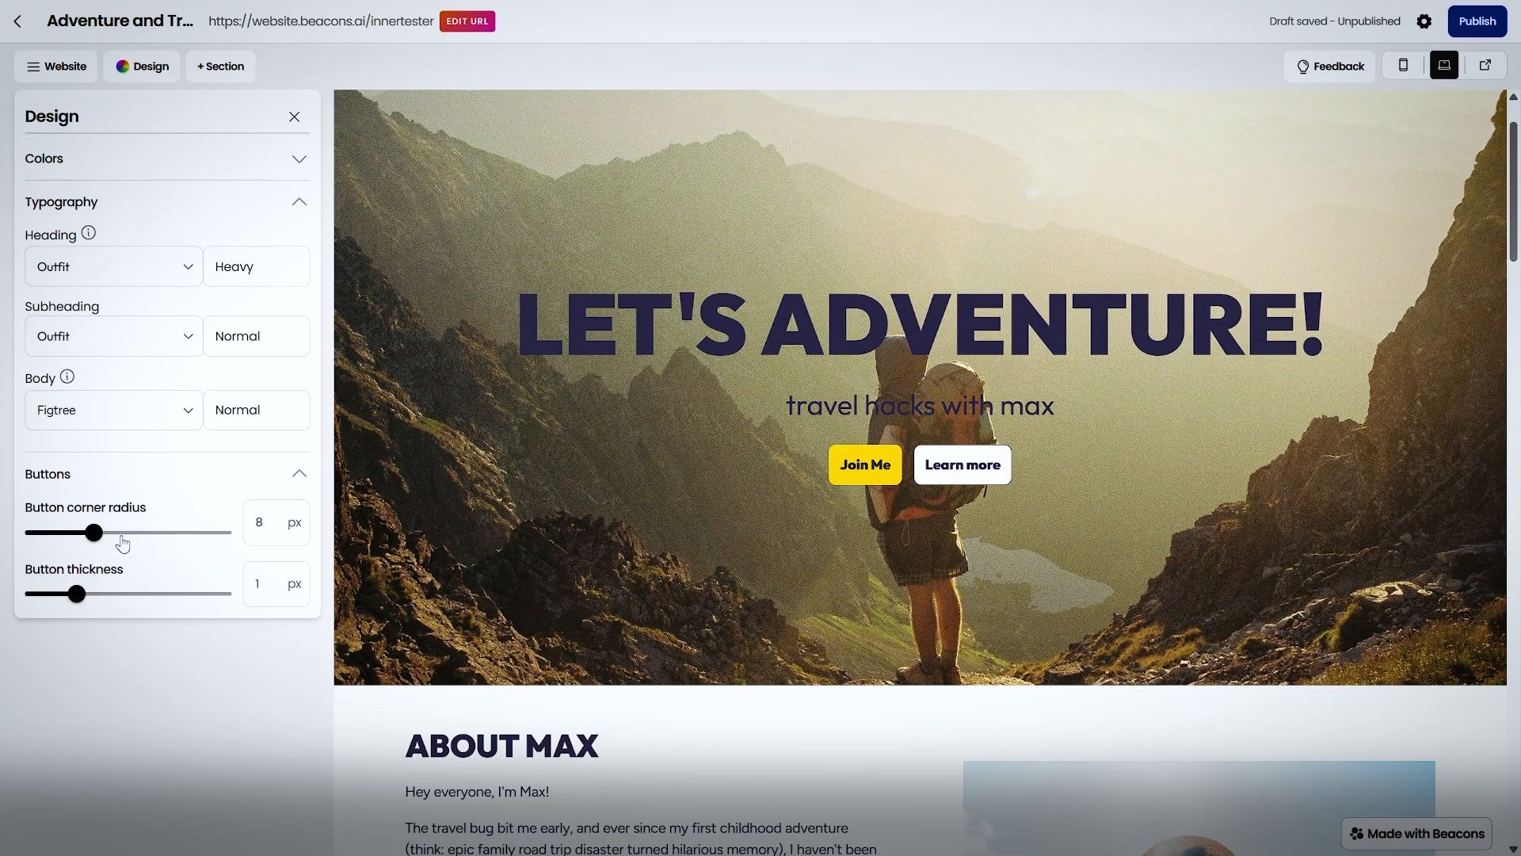
mouse_move(95, 534)
left_mouse_down()
mouse_move(196, 534)
mouse_move(96, 536)
mouse_move(112, 534)
left_mouse_up()
mouse_move(77, 593)
left_mouse_down()
mouse_move(174, 590)
mouse_move(95, 594)
left_mouse_up()
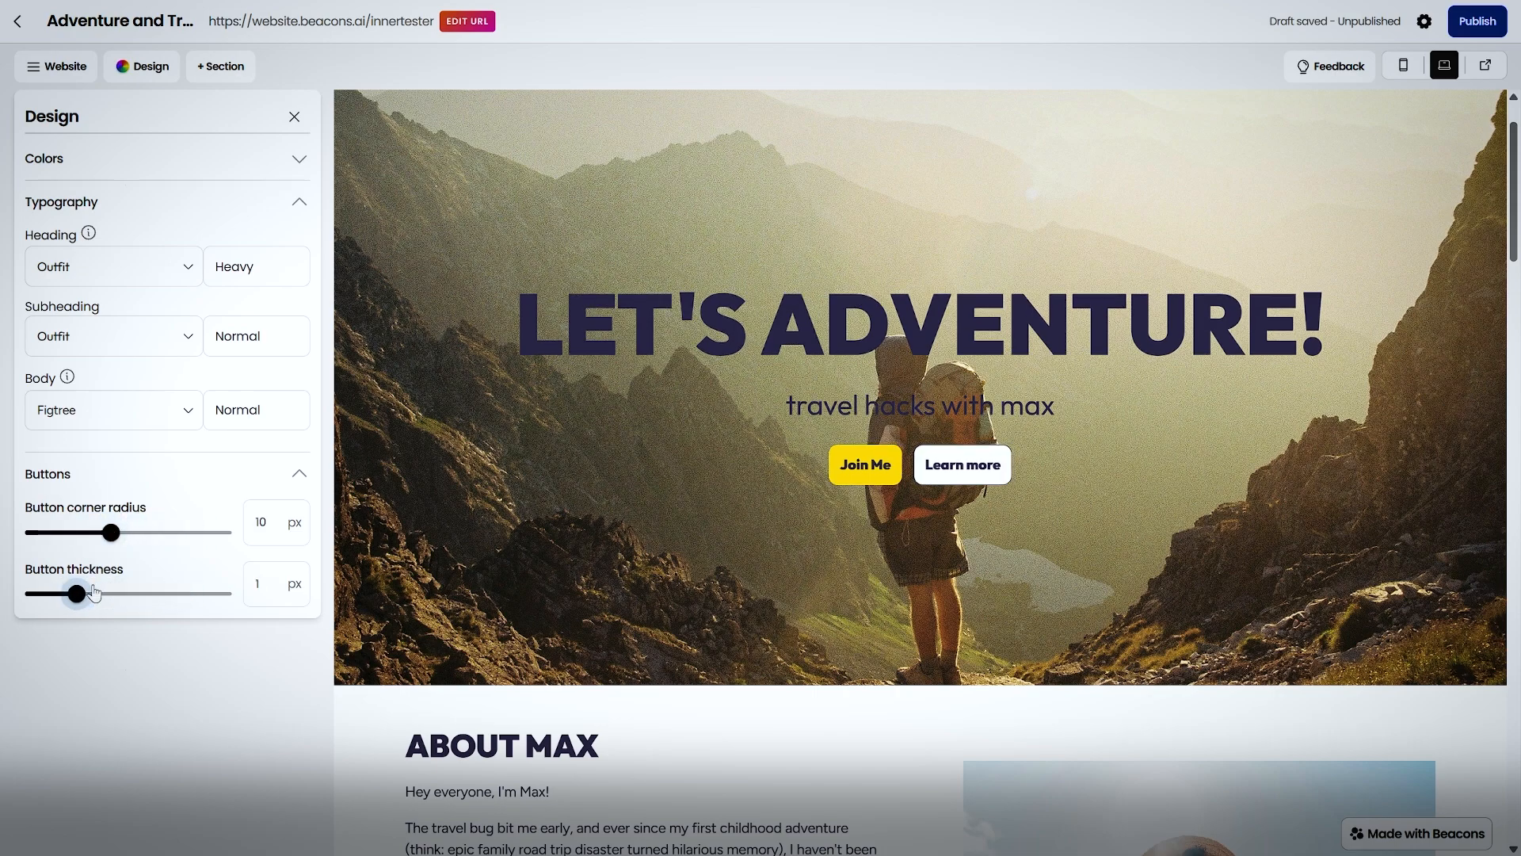
left_click(520, 465)
Look over the page from the hero banner through the about section and sign-up form to check the design.
scroll(633, 481, "down", 5)
scroll(663, 499, "up", 5)
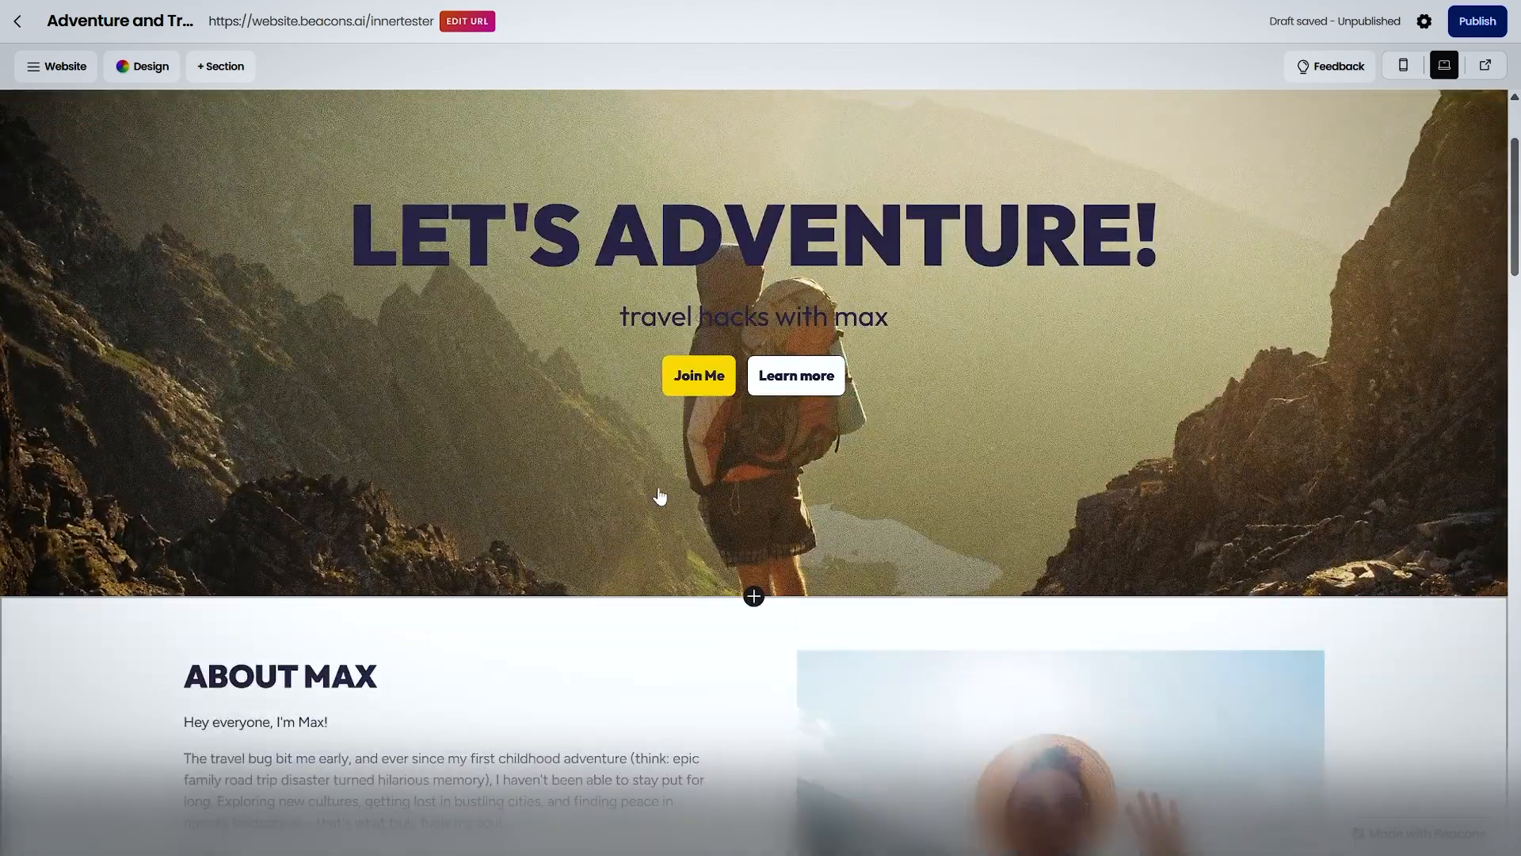
scroll(662, 499, "down", 7)
scroll(667, 502, "up", 7)
scroll(673, 673, "down", 8)
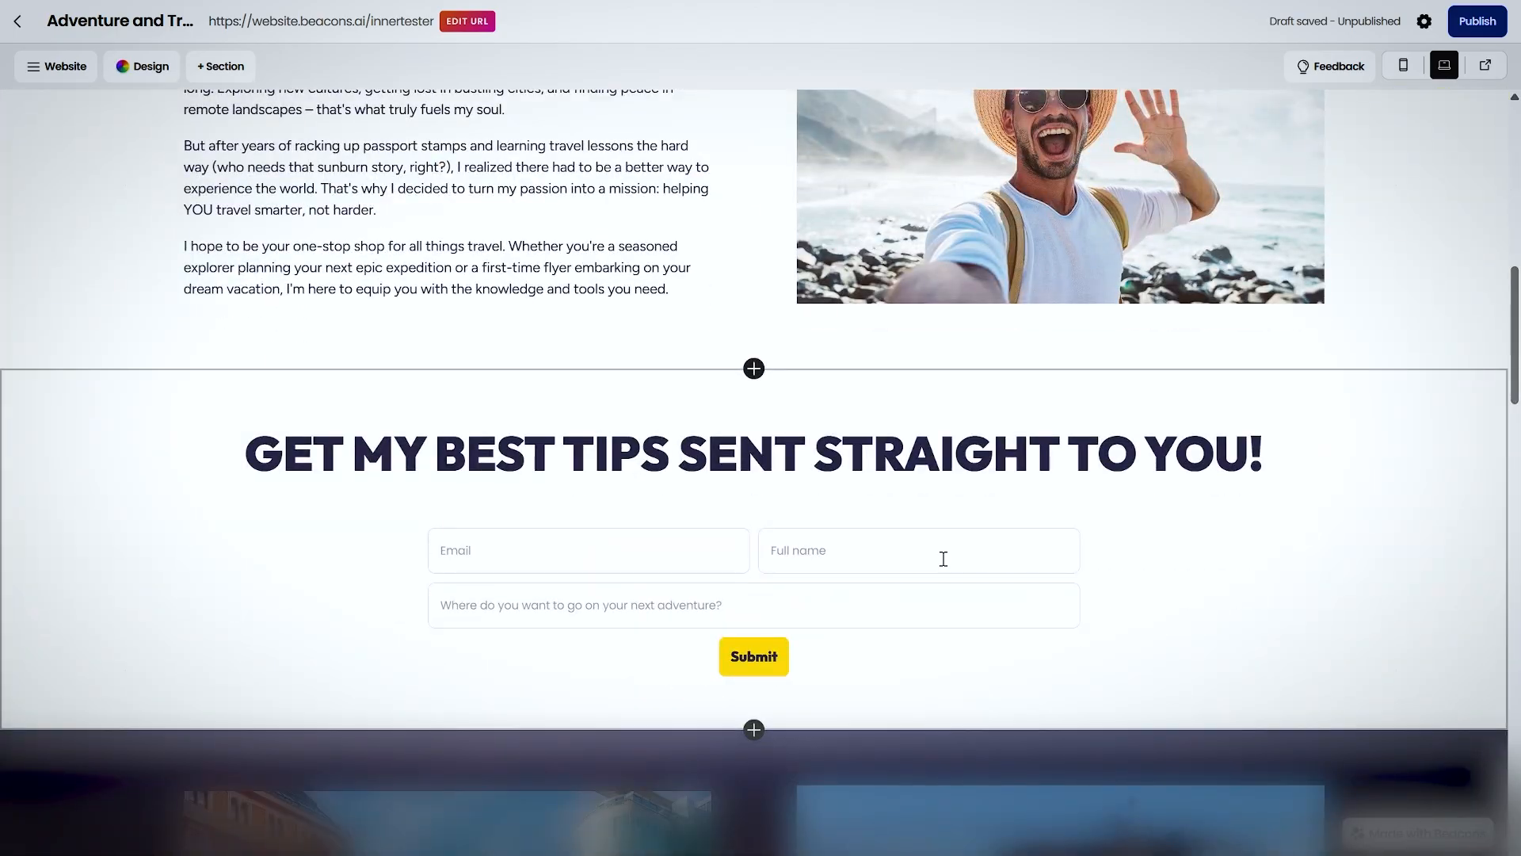
scroll(941, 553, "down", 15)
scroll(1104, 547, "up", 15)
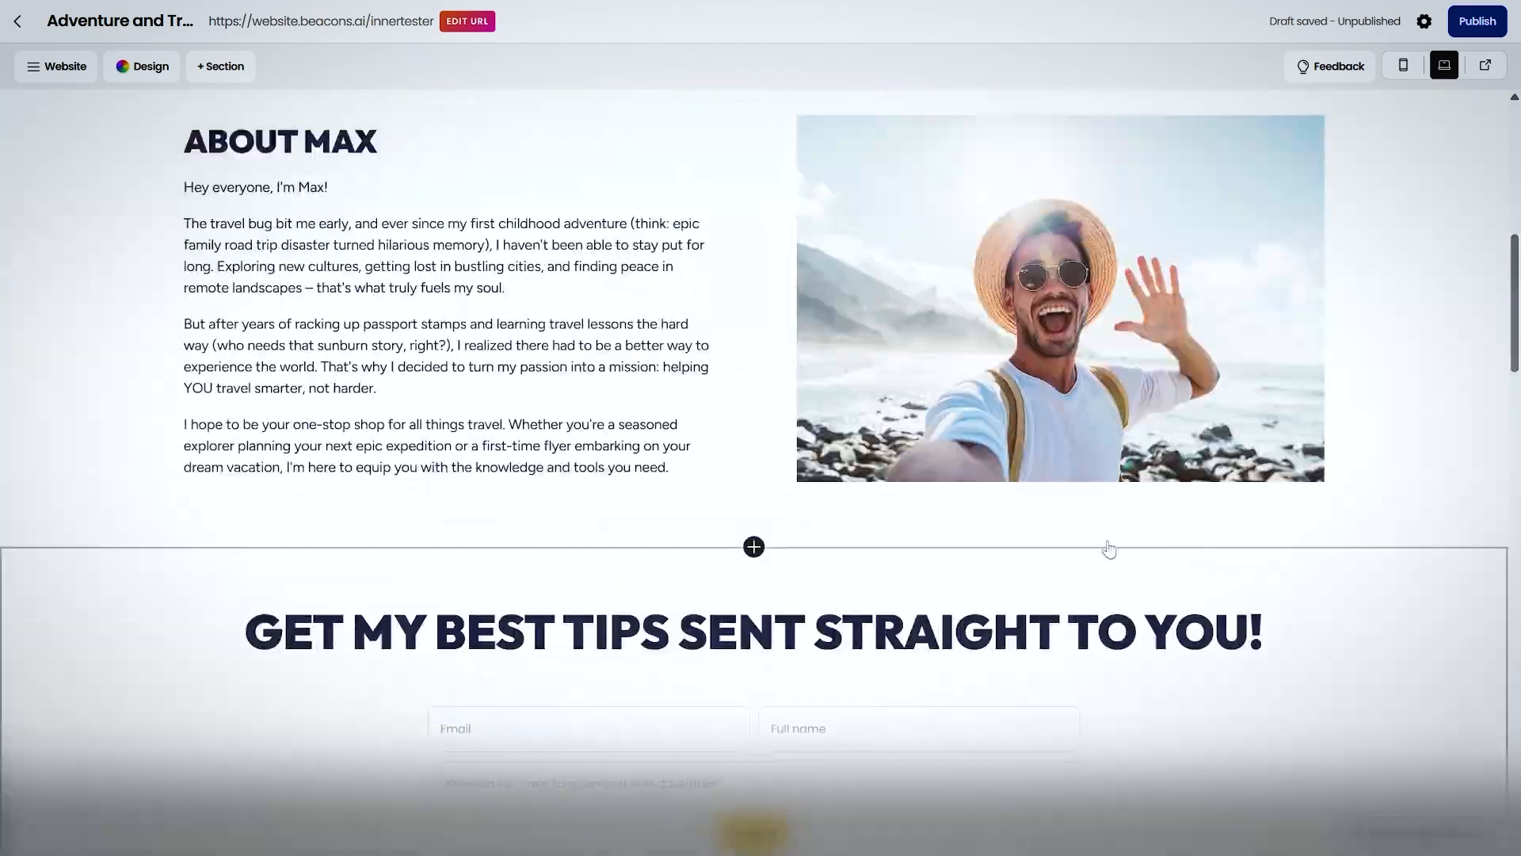
scroll(550, 536, "up", 3)
Open the about section's first column and examine its text content, padding and content alignment settings.
left_click(359, 512)
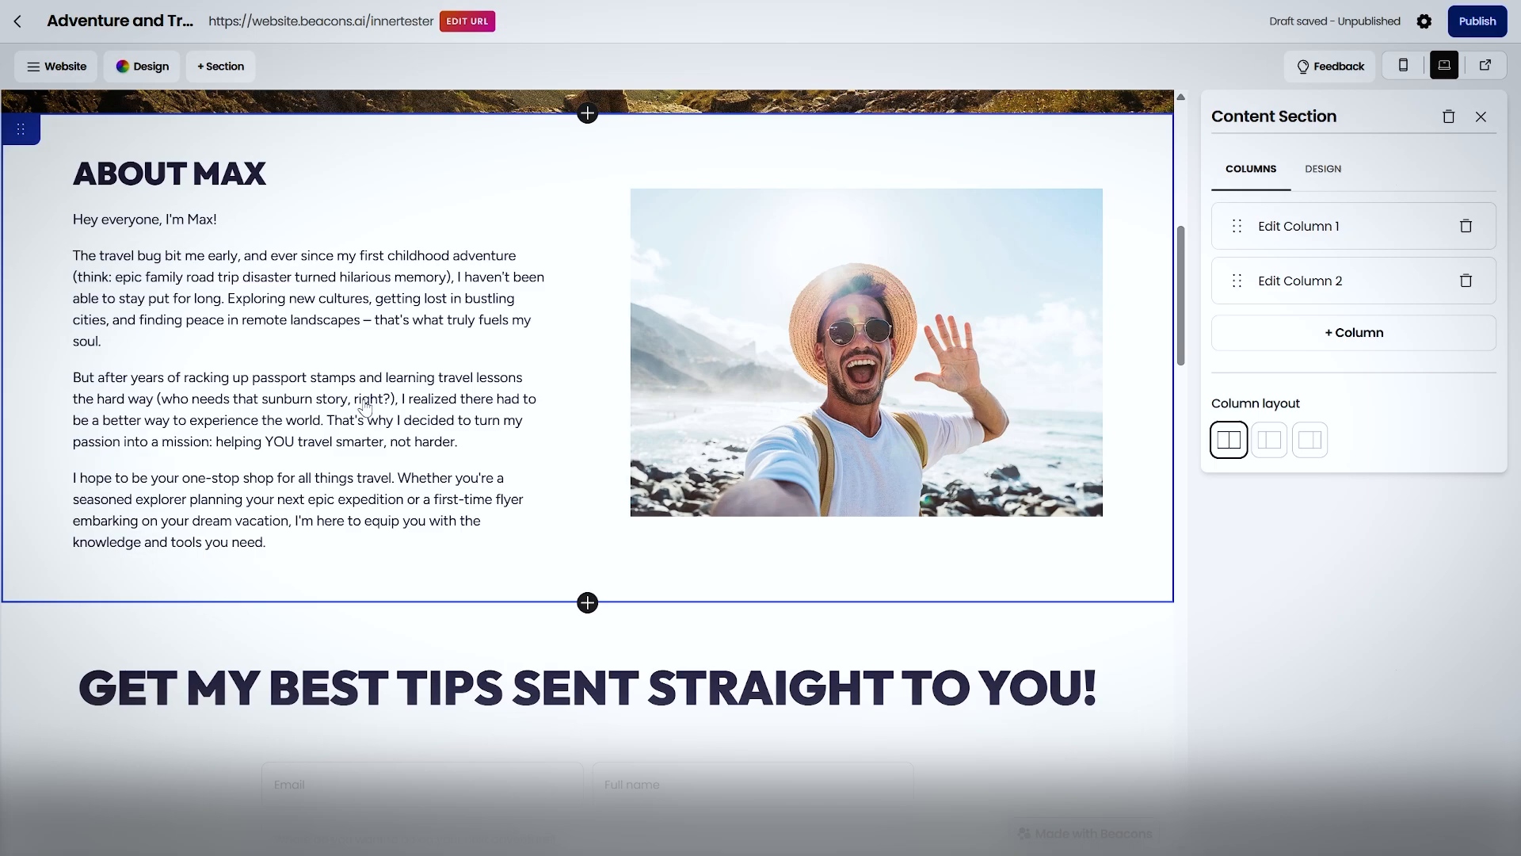
scroll(384, 380, "up", 2)
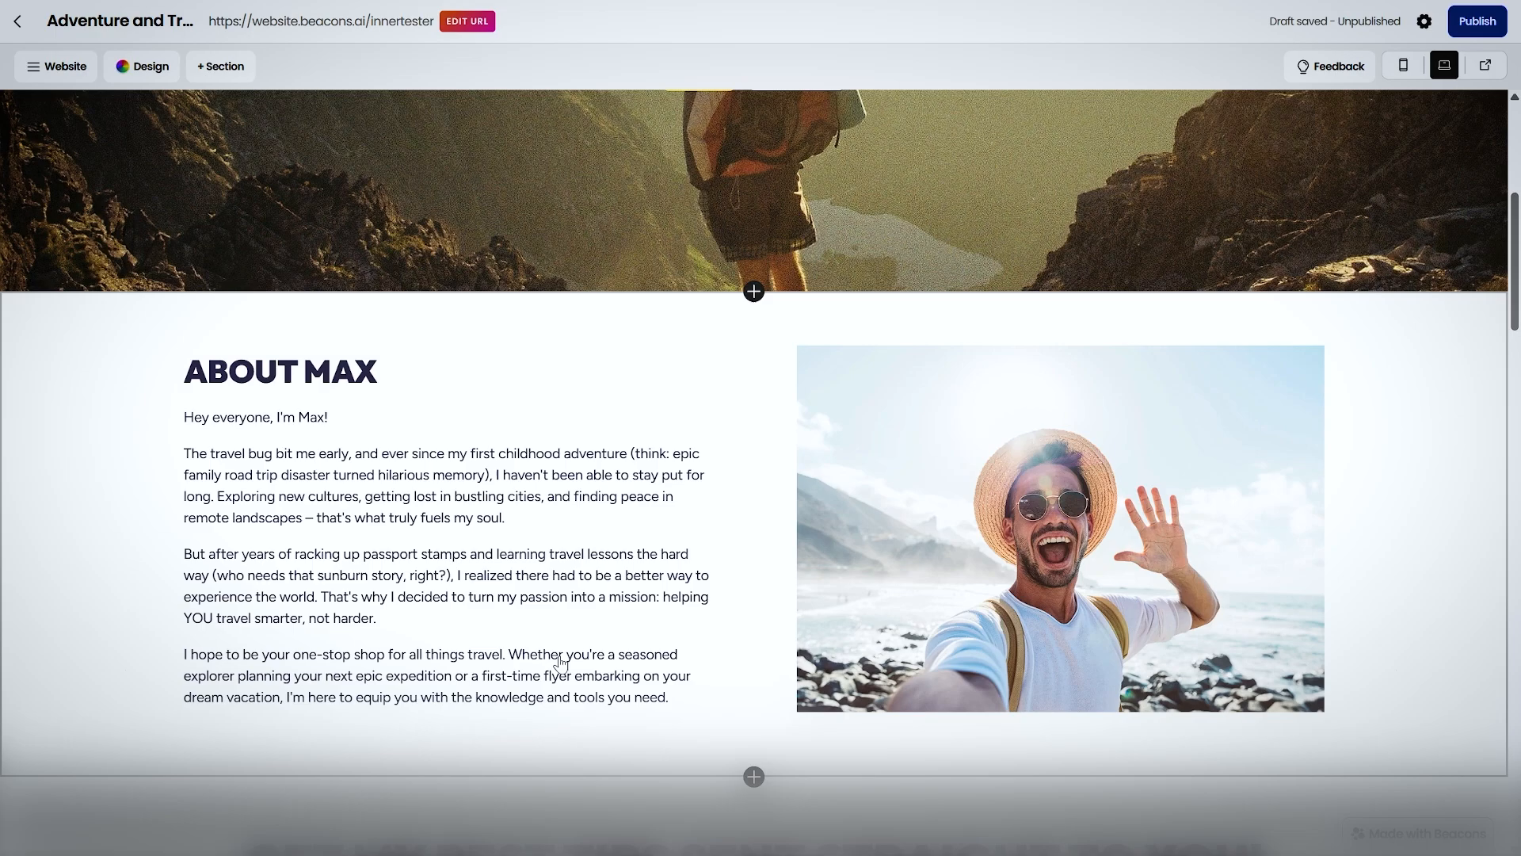
left_click(476, 534)
scroll(474, 515, "up", 1)
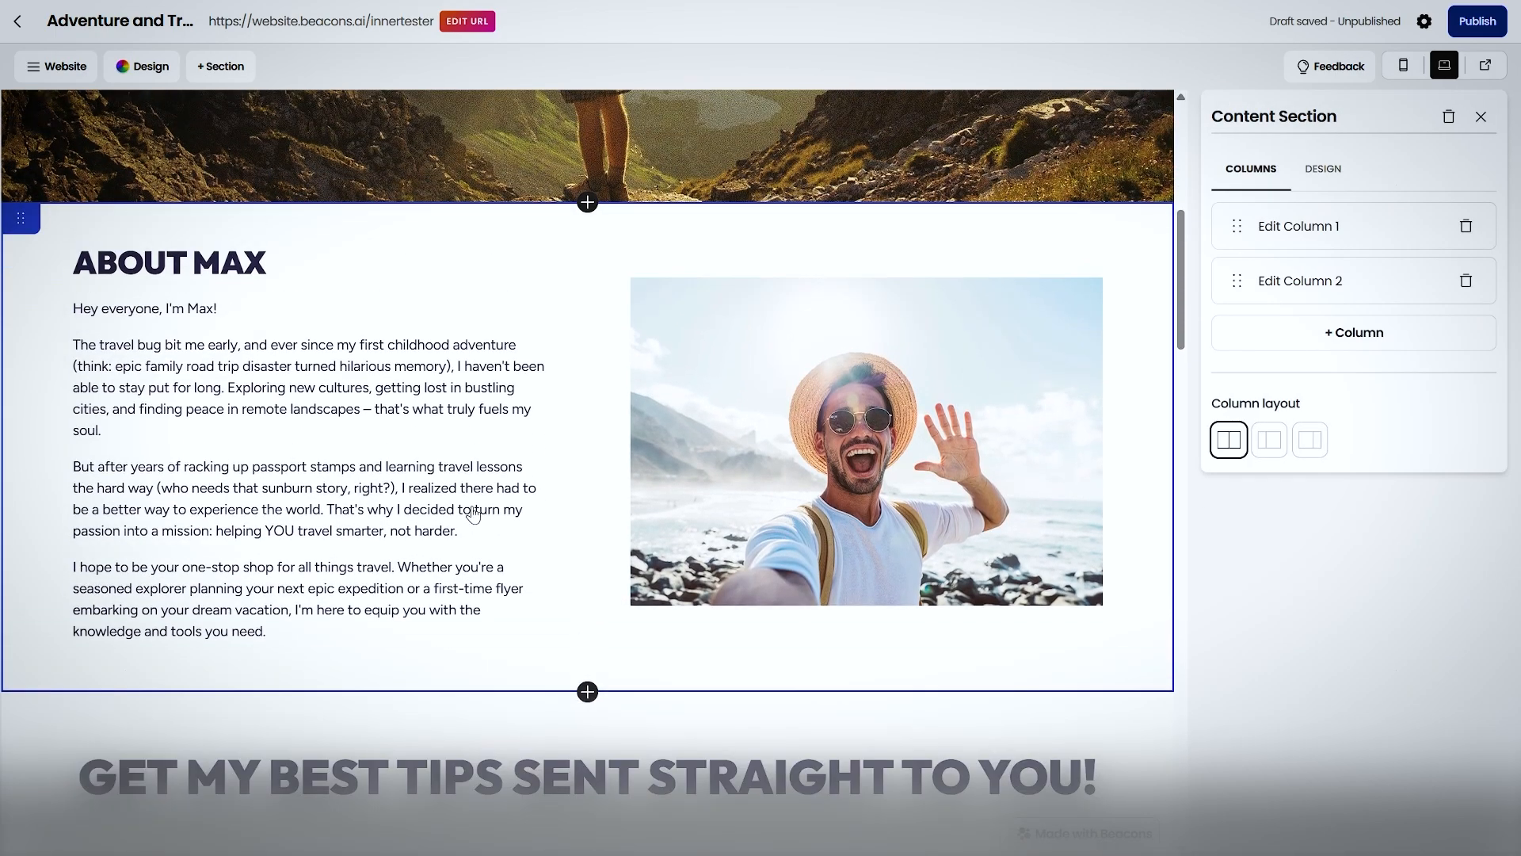
left_click(1257, 238)
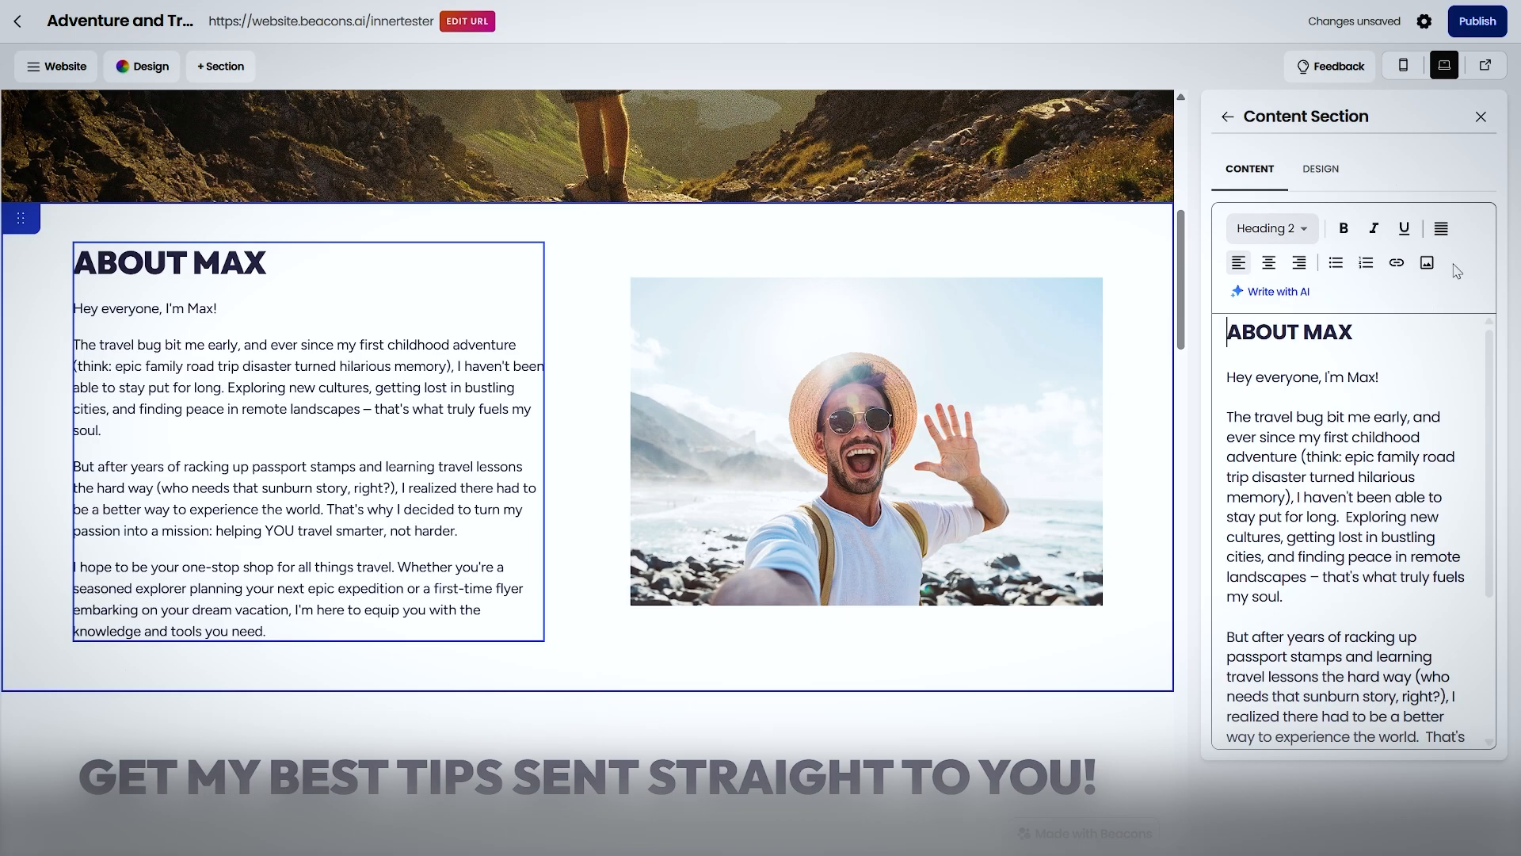
scroll(1323, 487, "down", 3)
double_click(1347, 636)
triple_click(1345, 635)
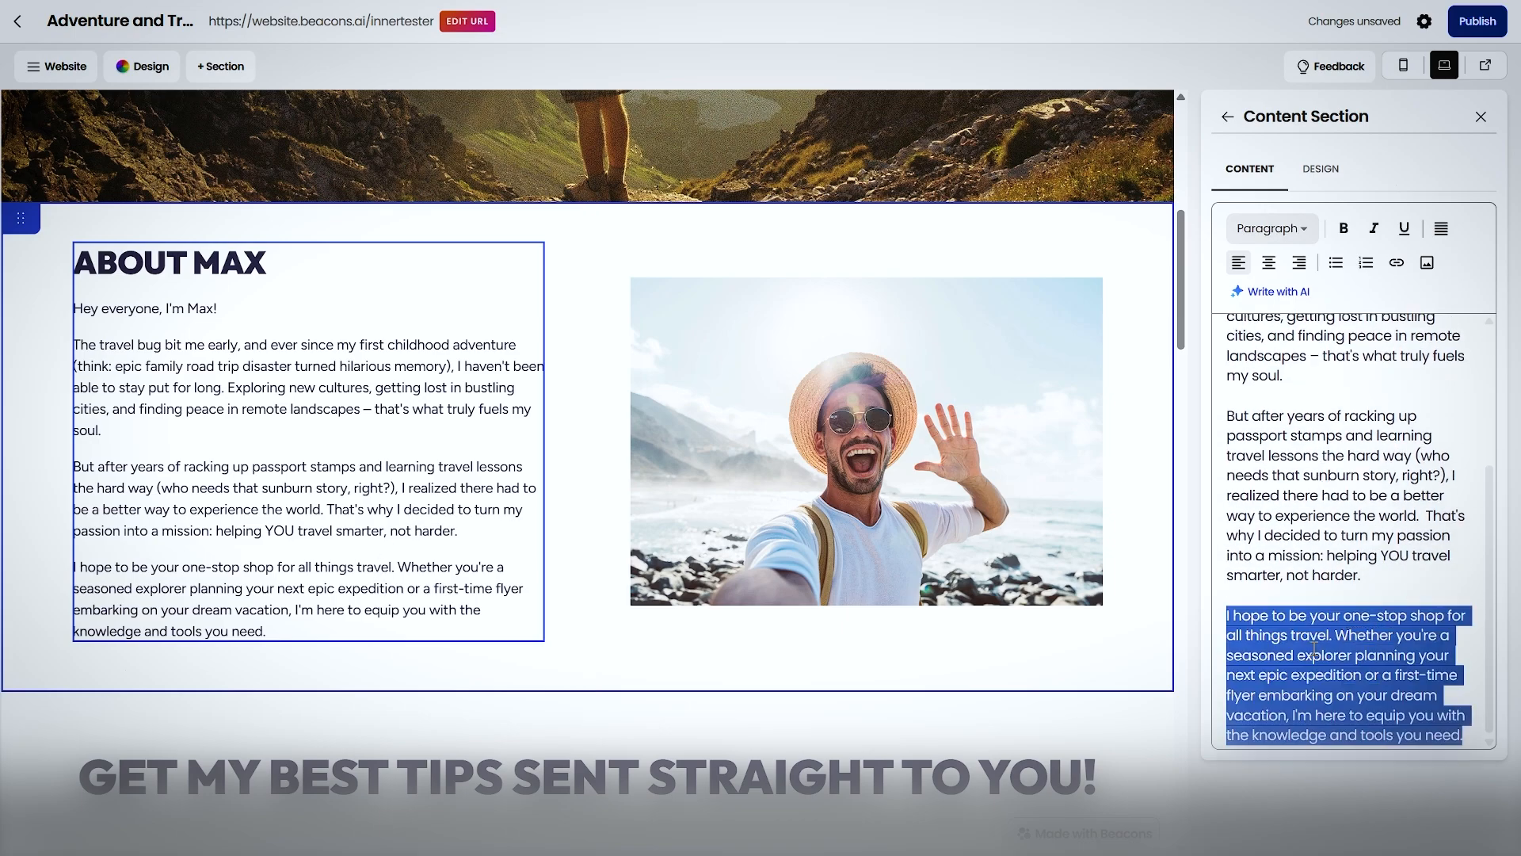
left_click(1314, 649)
left_click(1319, 168)
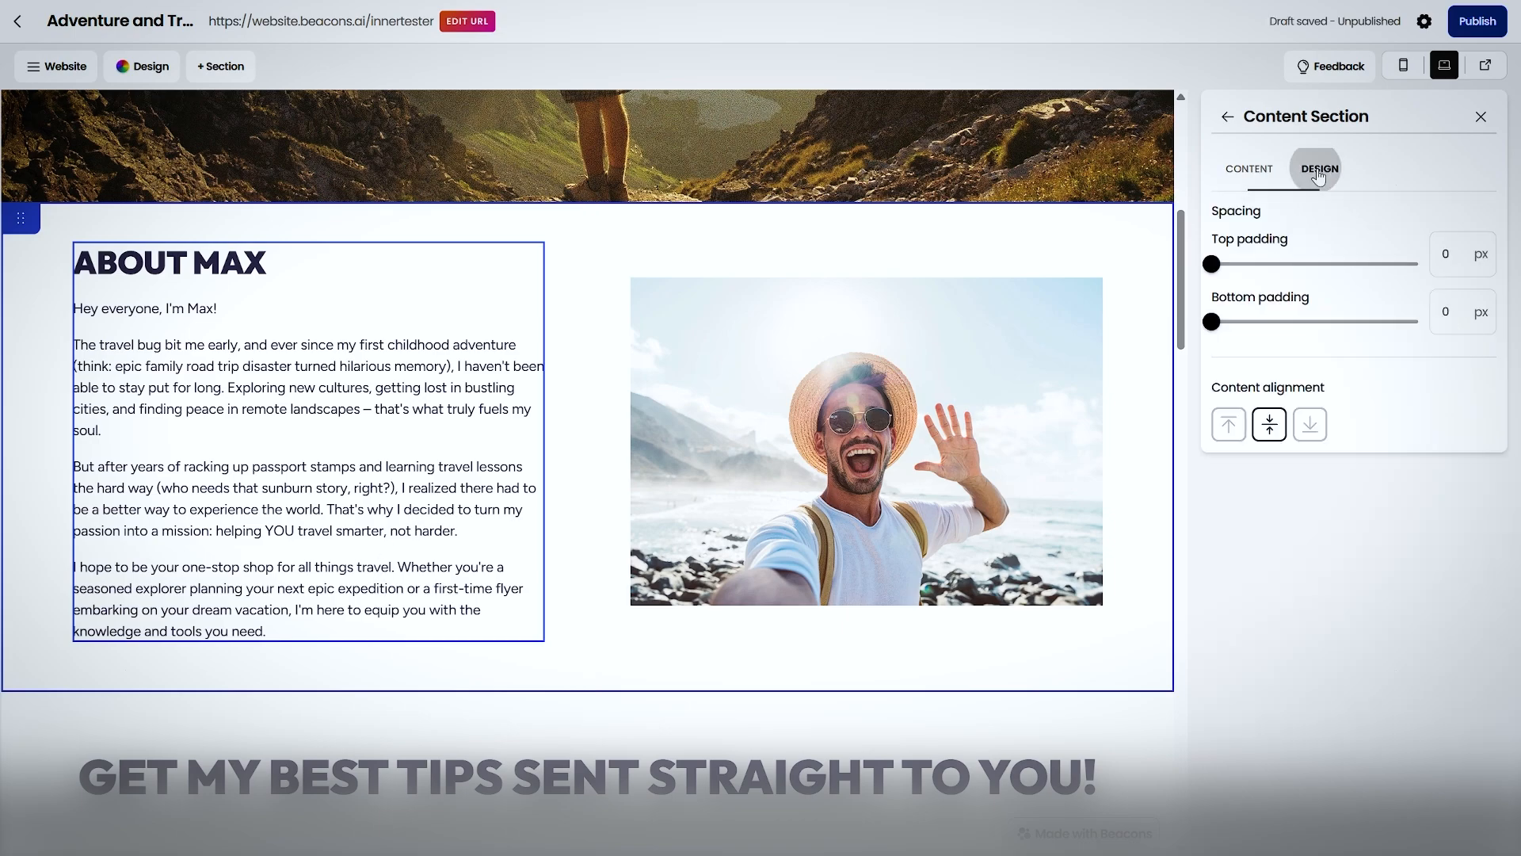
left_click(1479, 117)
Open the about section's second column and view its photo content.
left_click(724, 472)
left_click(1319, 283)
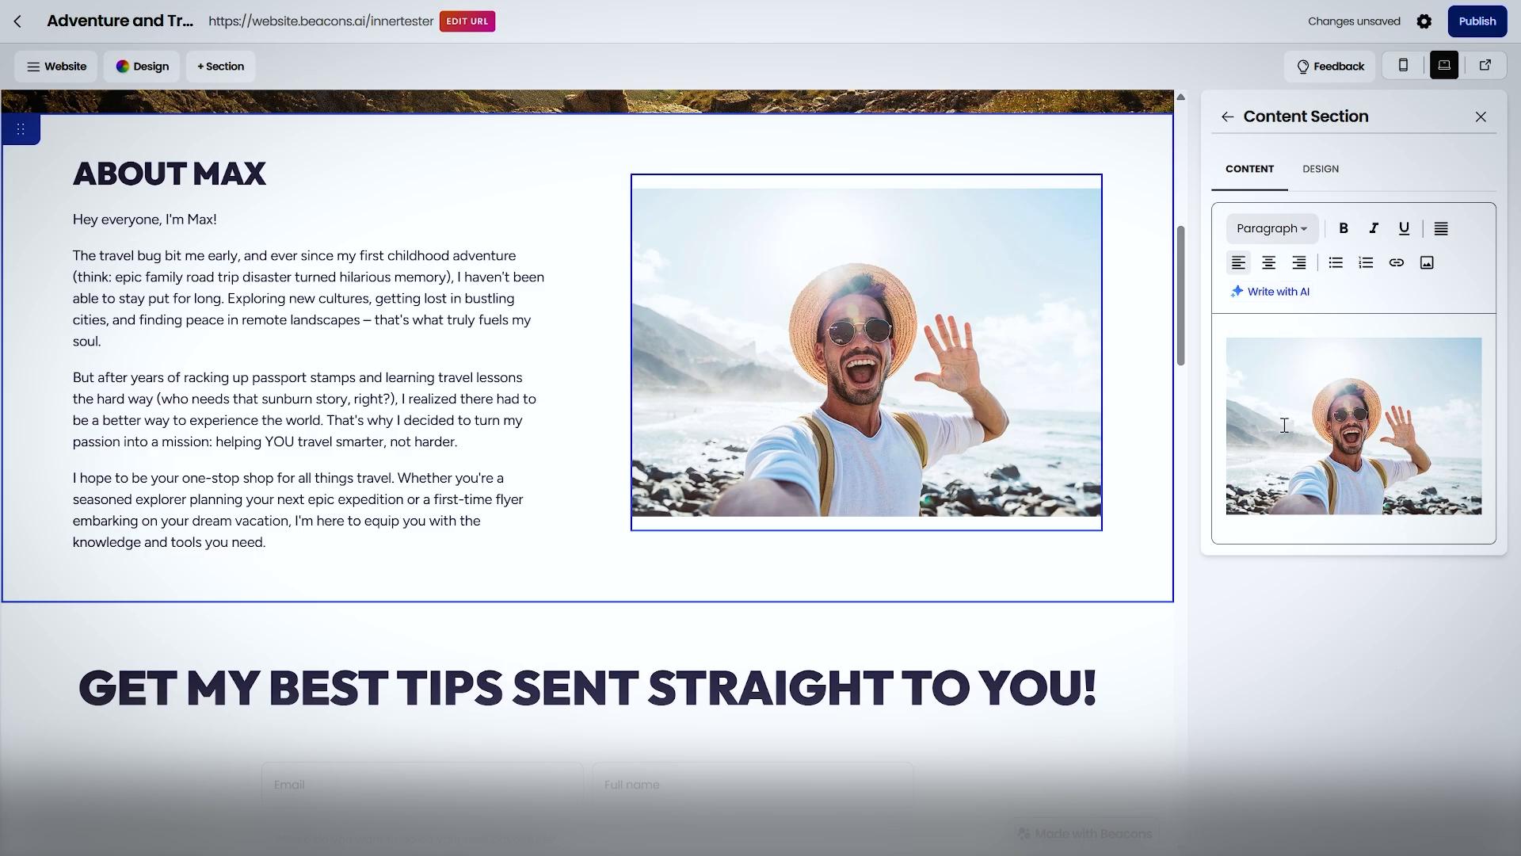
left_click(1481, 116)
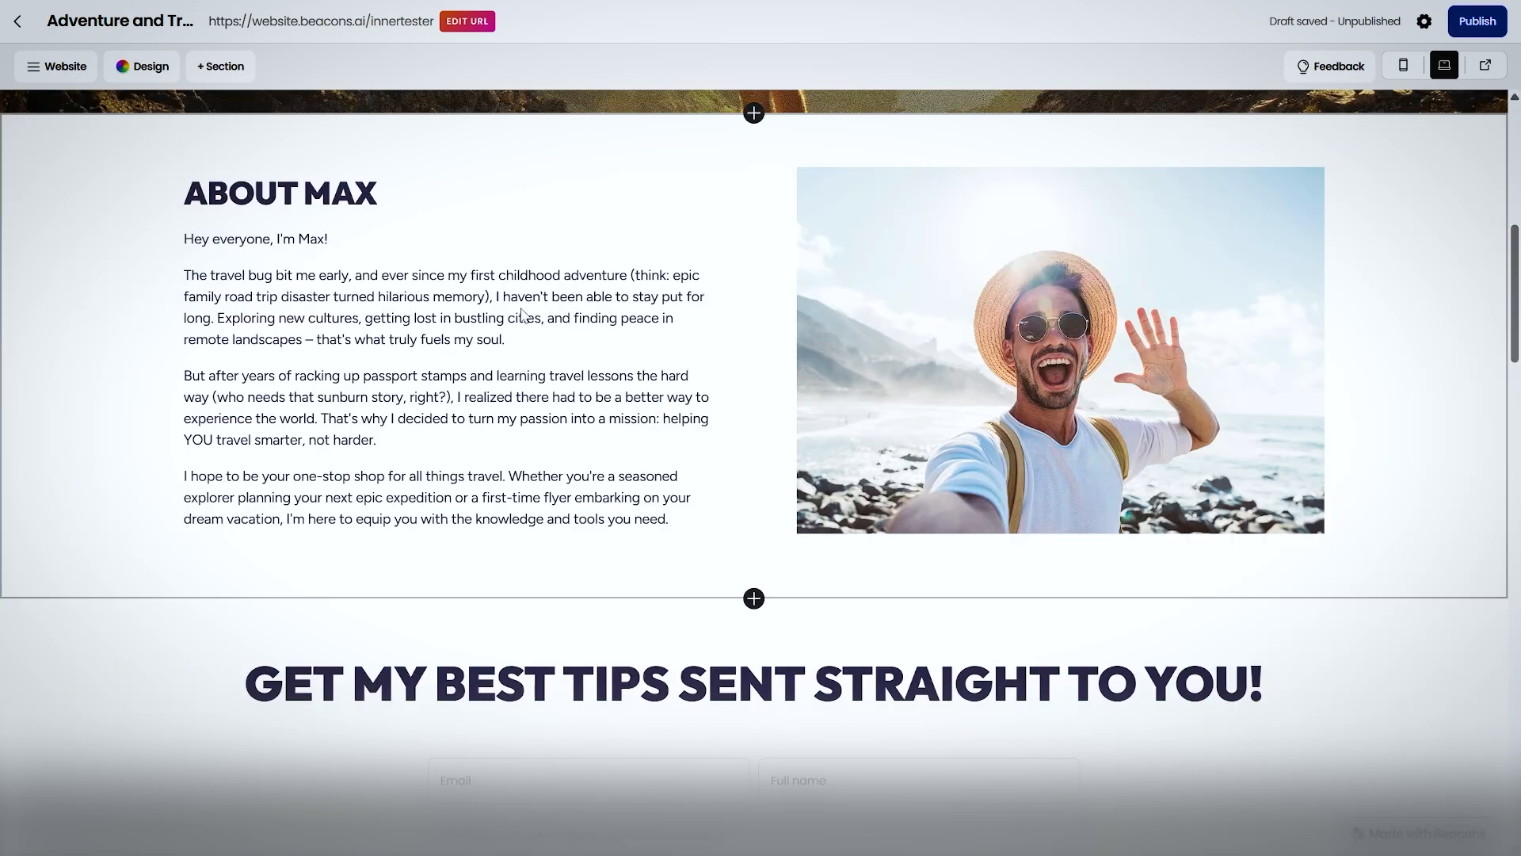
Reopen the about section's text column and look at its formatting and Write with AI options, returning to the hero banner.
left_click(522, 313)
left_click(1347, 231)
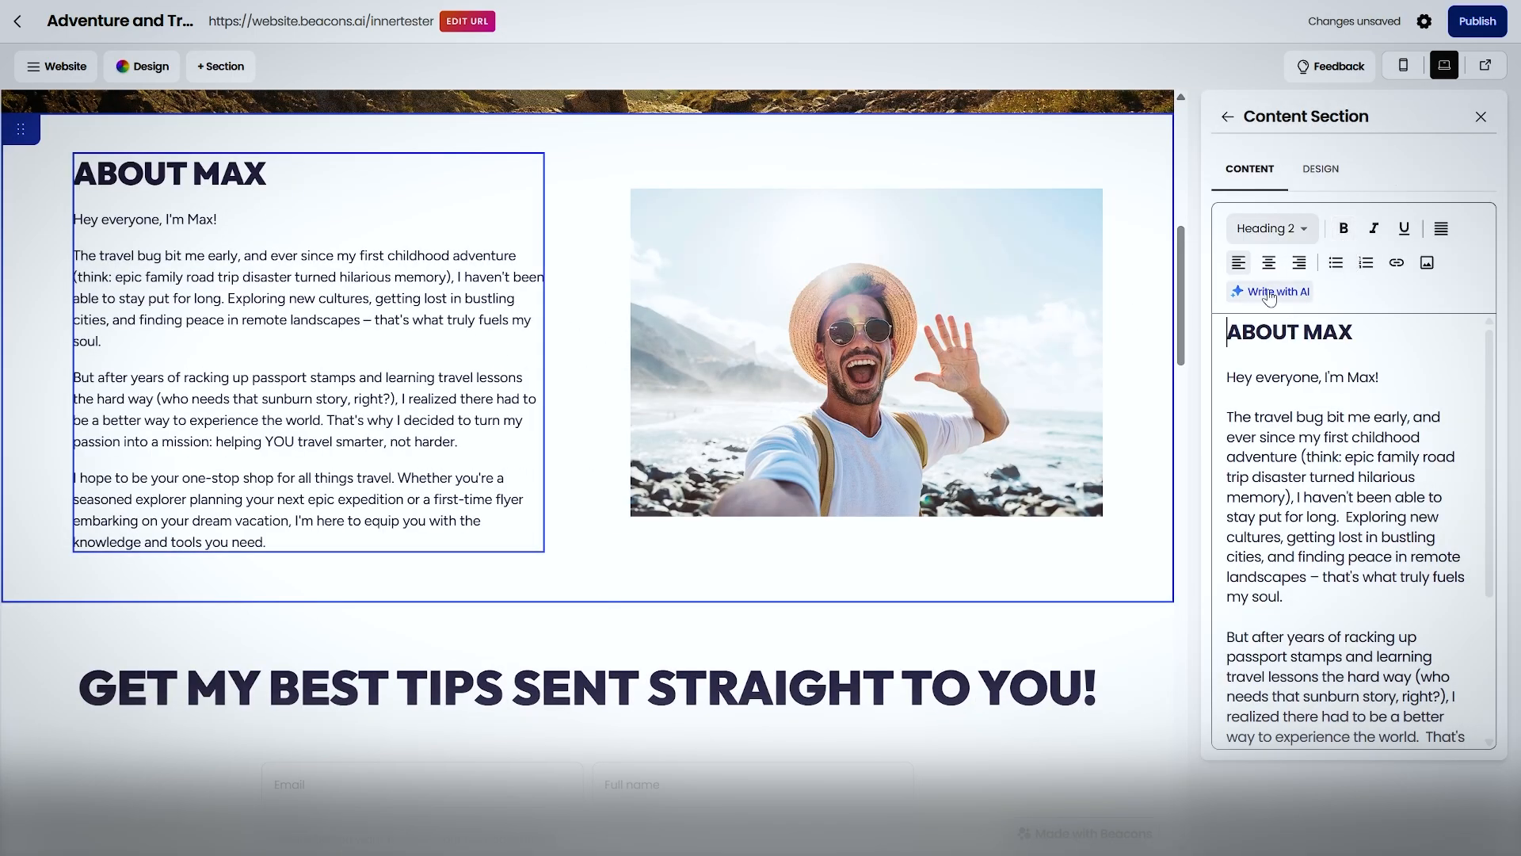
scroll(1286, 435, "down", 3)
scroll(1216, 538, "up", 3)
scroll(584, 520, "down", 5)
scroll(927, 540, "up", 5)
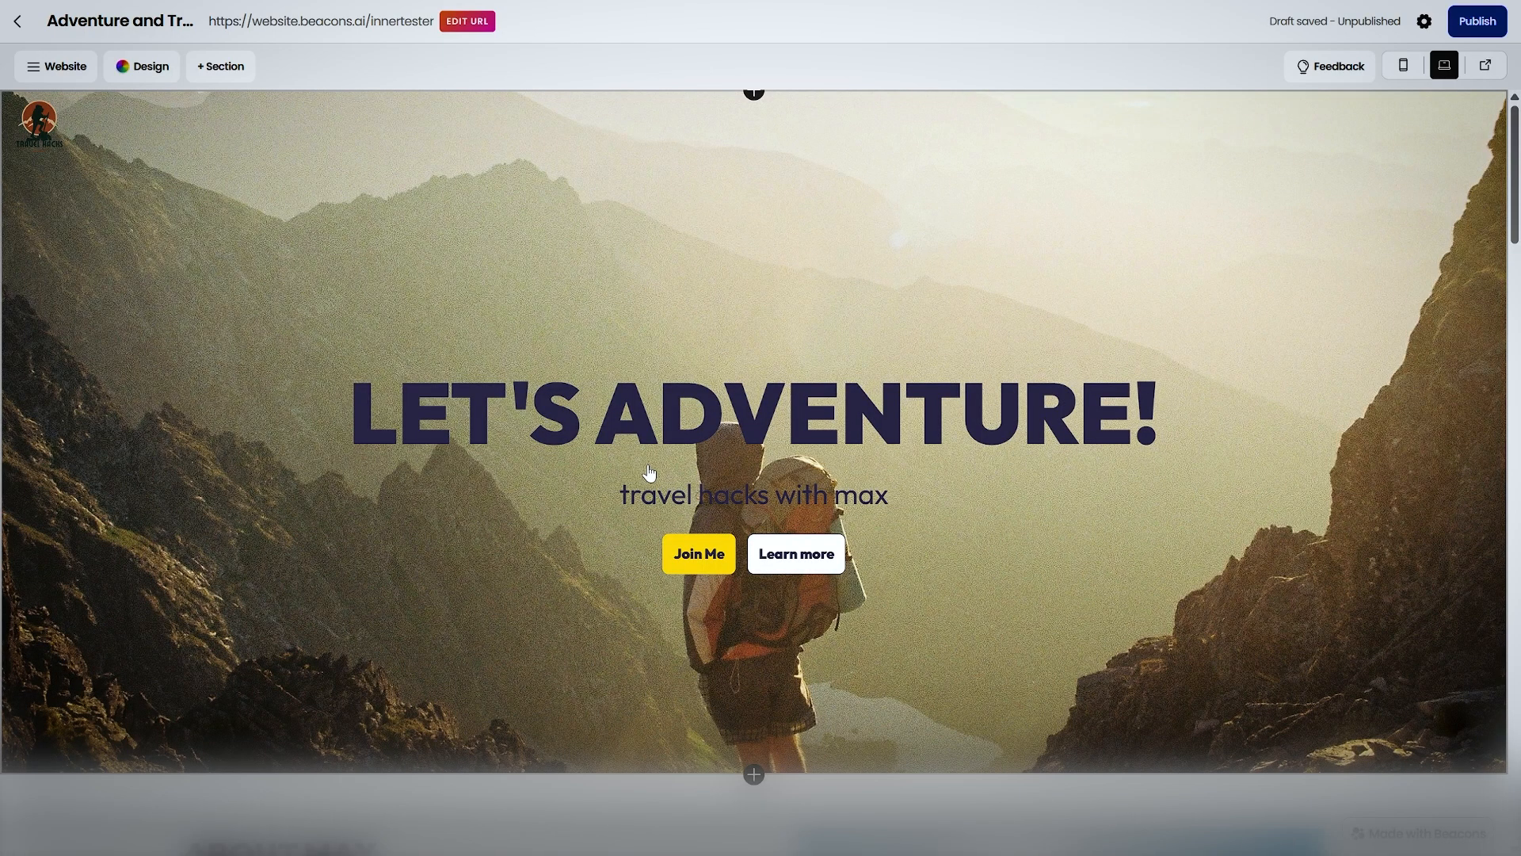
Open the website's pop-up options and start a product pop-up.
left_click(28, 77)
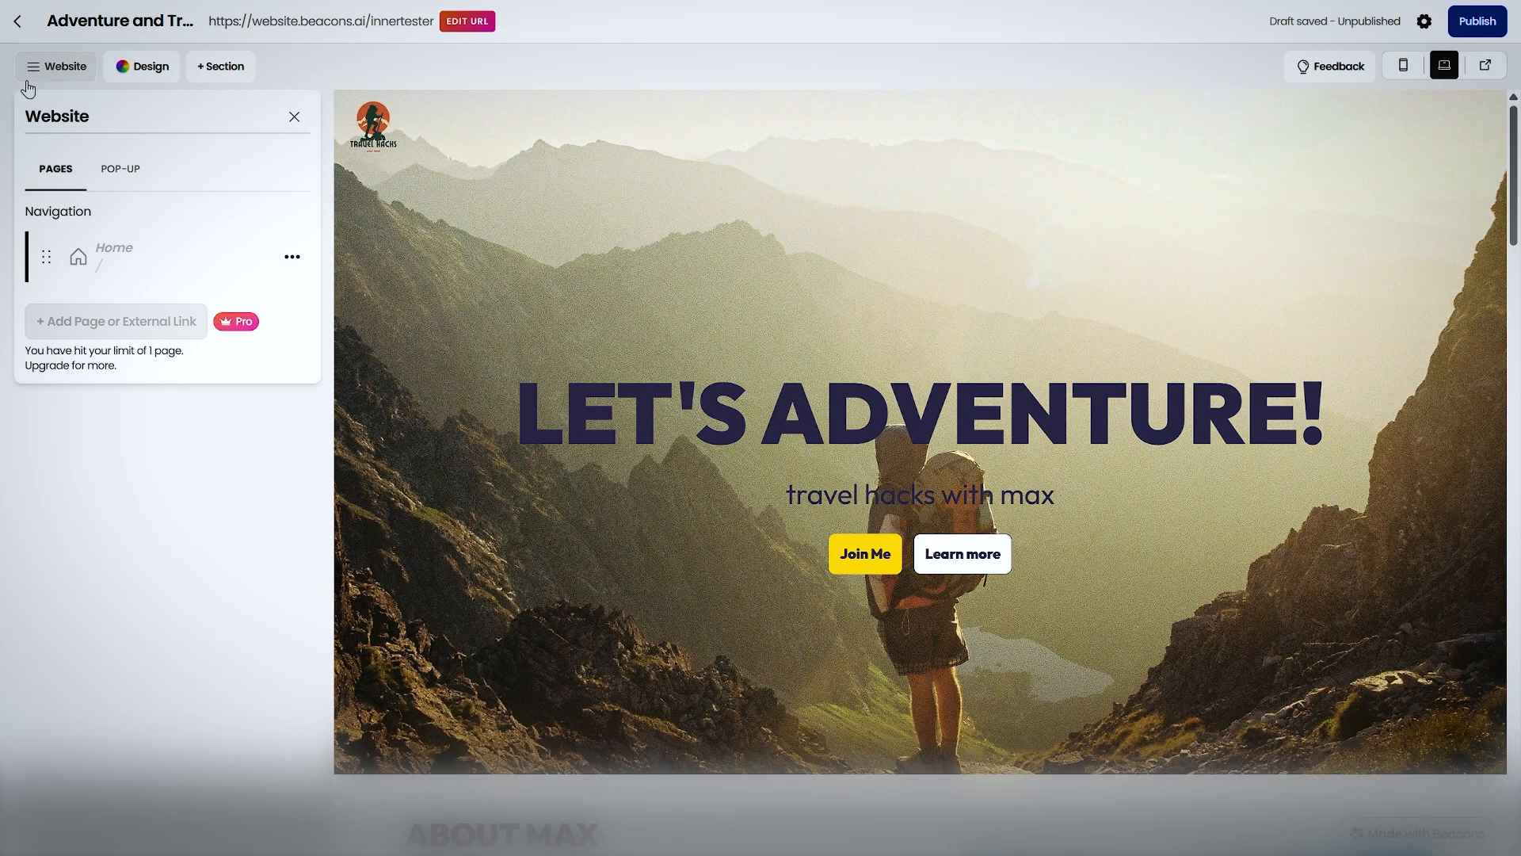
left_click(120, 170)
left_click(75, 310)
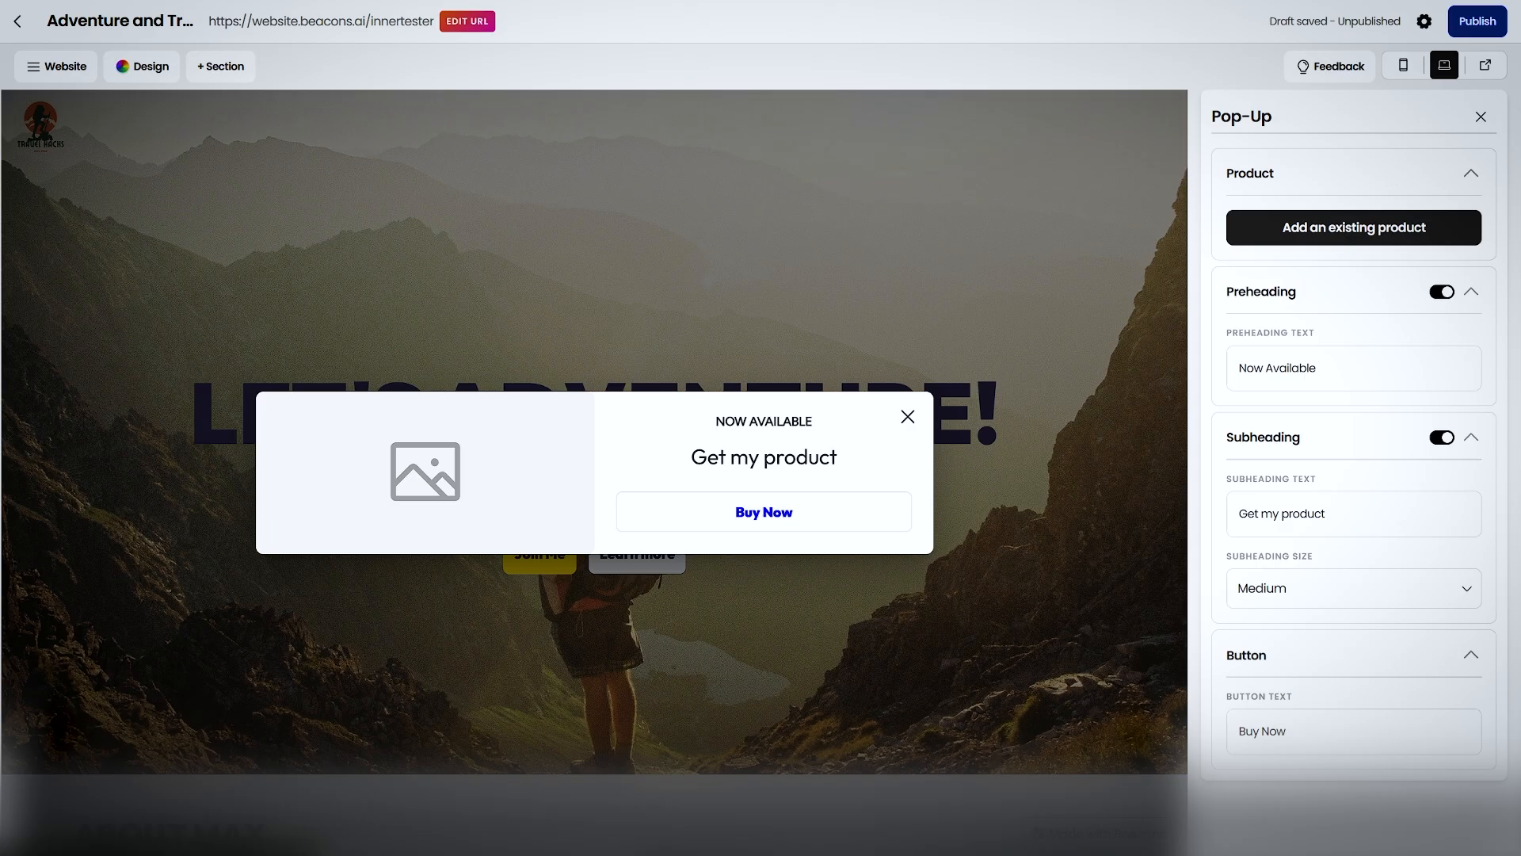
Try to add an existing product to the pop-up, and close the pop-up settings.
left_click(1294, 248)
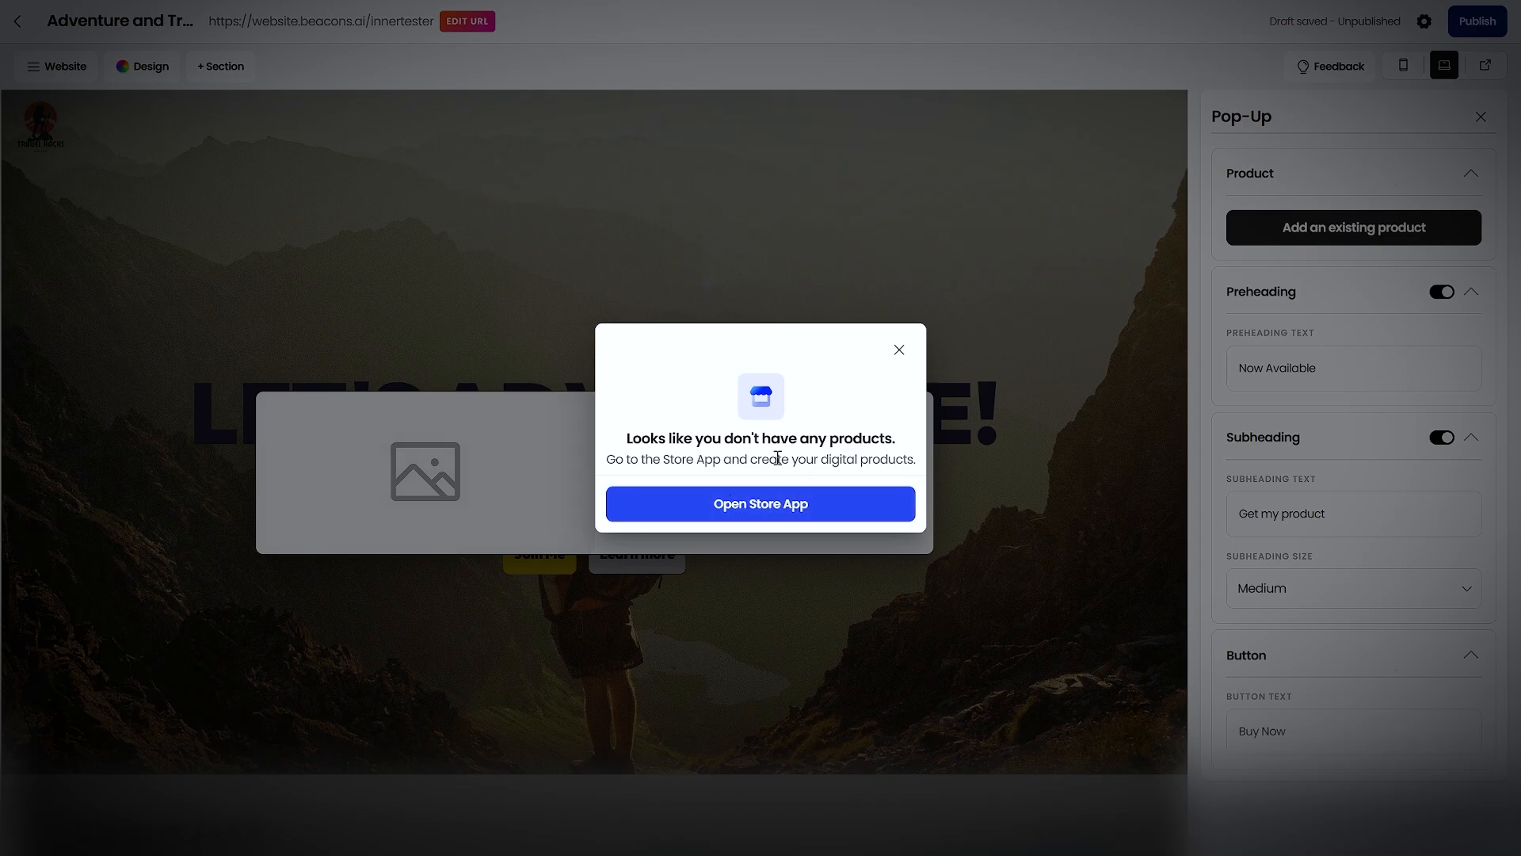
left_click(900, 350)
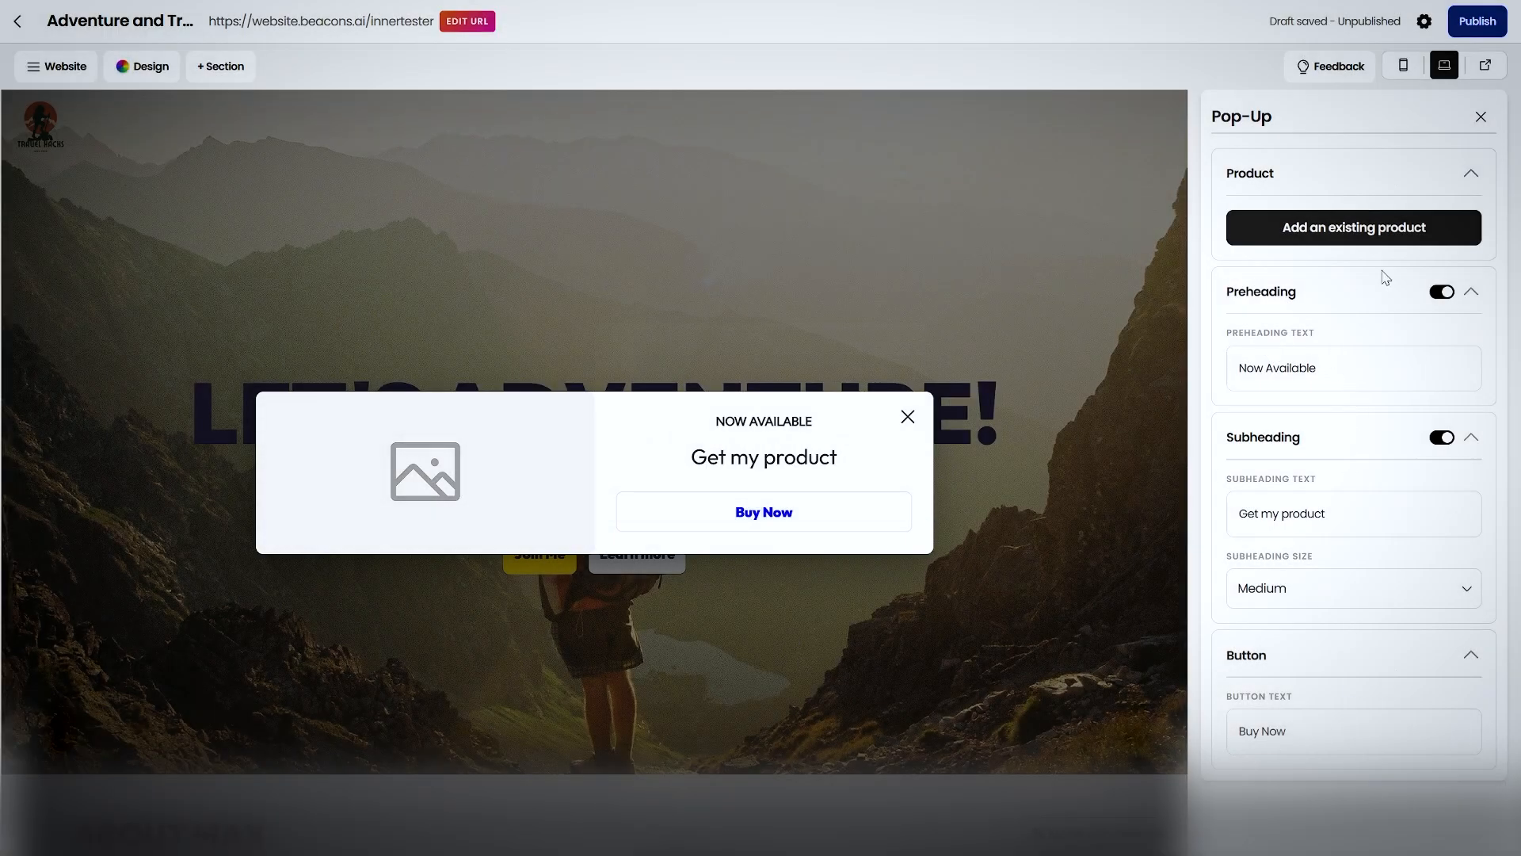
left_click(1474, 118)
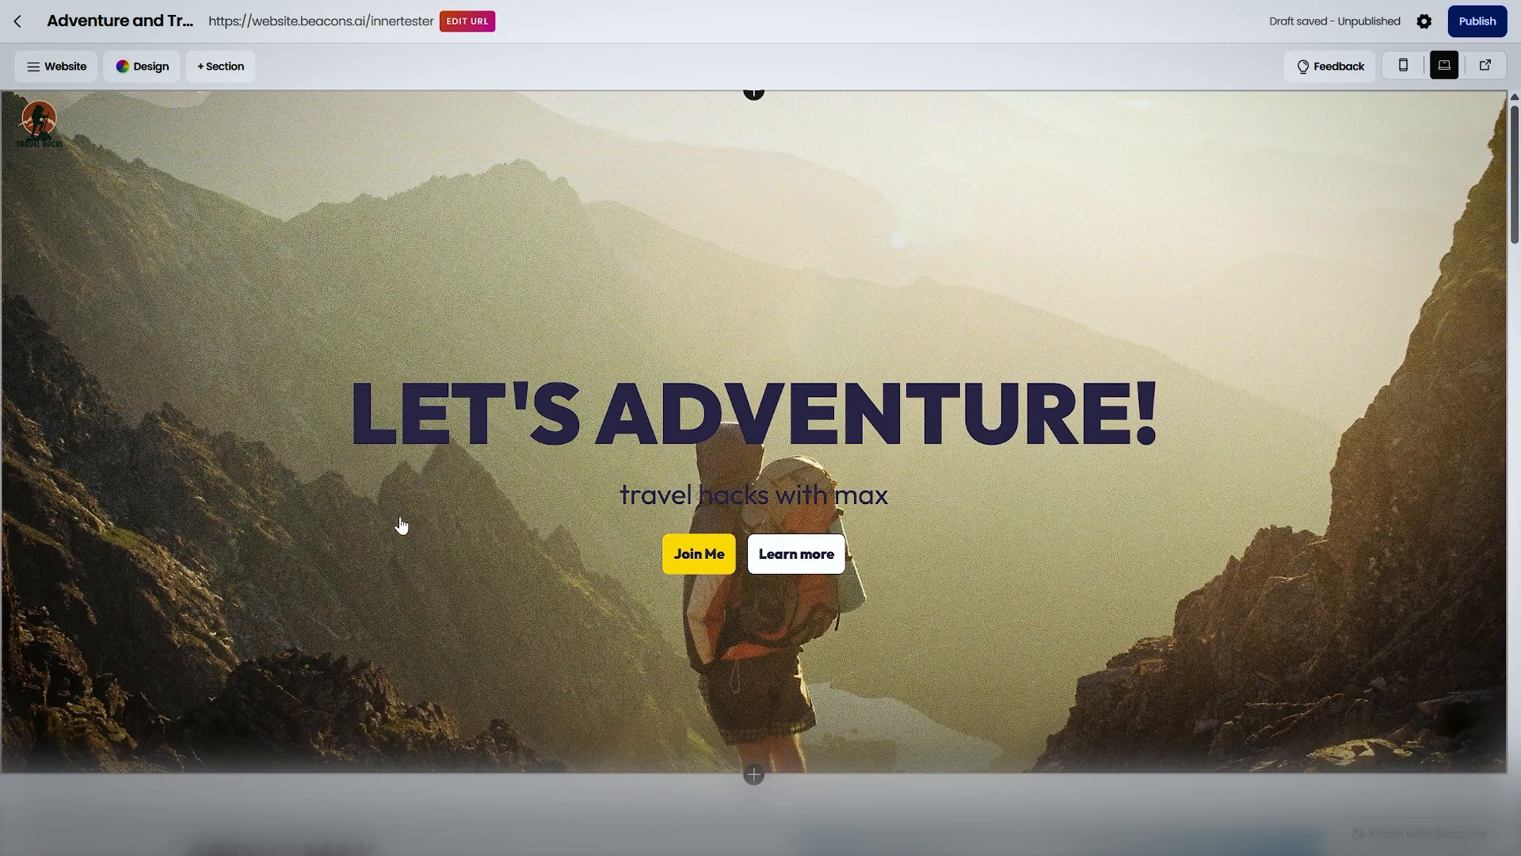
Add a Store section to the website.
left_click(230, 71)
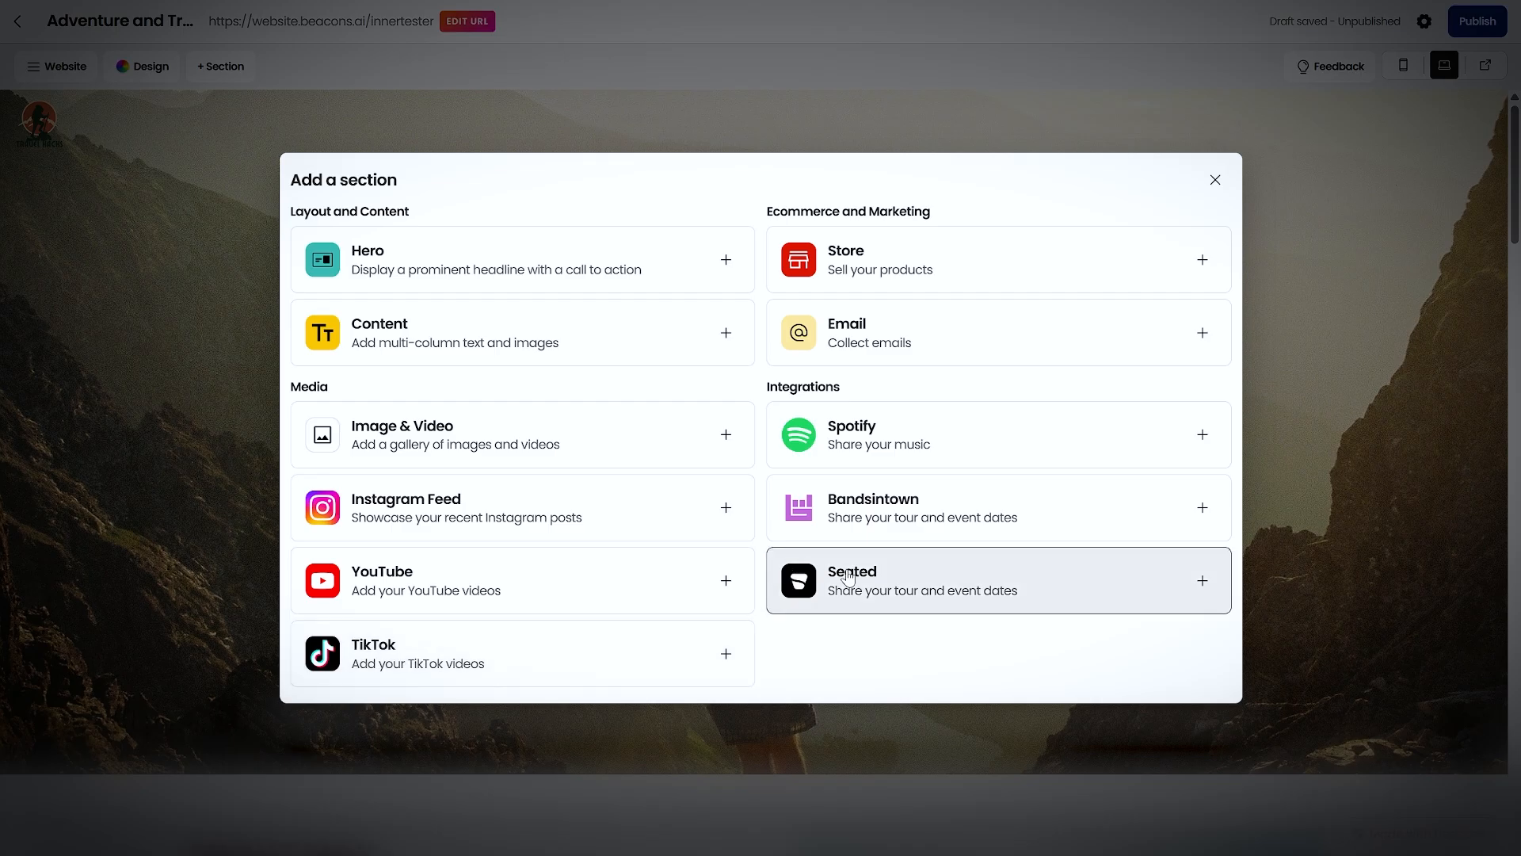
left_click(896, 286)
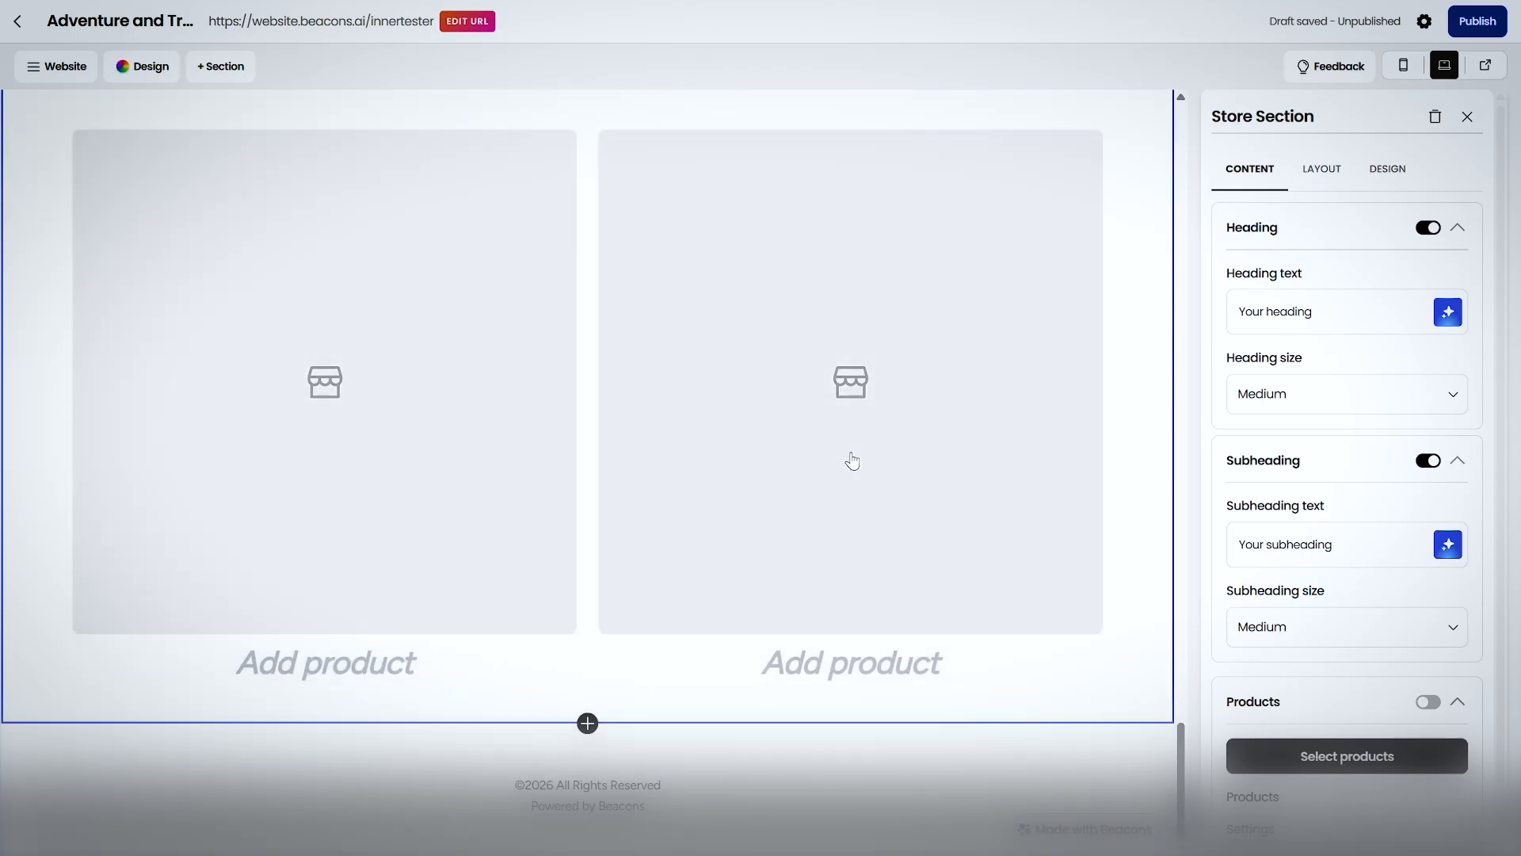
Examine the new Store section's heading, subheading and product placeholders along with its content settings.
scroll(852, 460, "up", 3)
scroll(663, 544, "down", 3)
scroll(658, 544, "up", 3)
scroll(442, 611, "down", 3)
scroll(767, 519, "up", 3)
scroll(509, 509, "down", 3)
scroll(754, 417, "up", 2)
scroll(753, 486, "down", 2)
scroll(734, 493, "up", 2)
scroll(1352, 500, "down", 1)
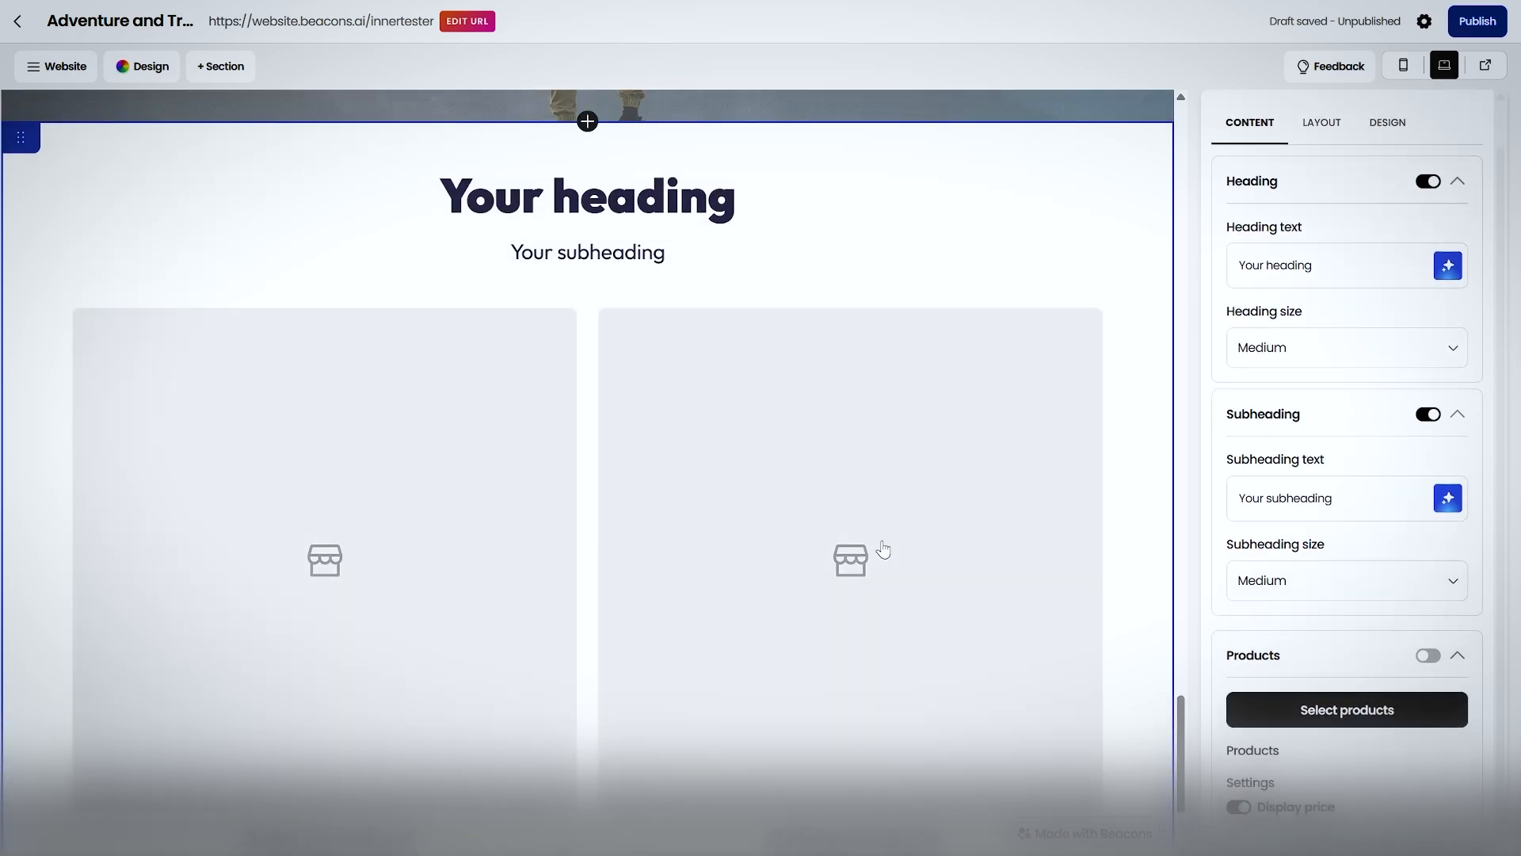
scroll(882, 549, "down", 2)
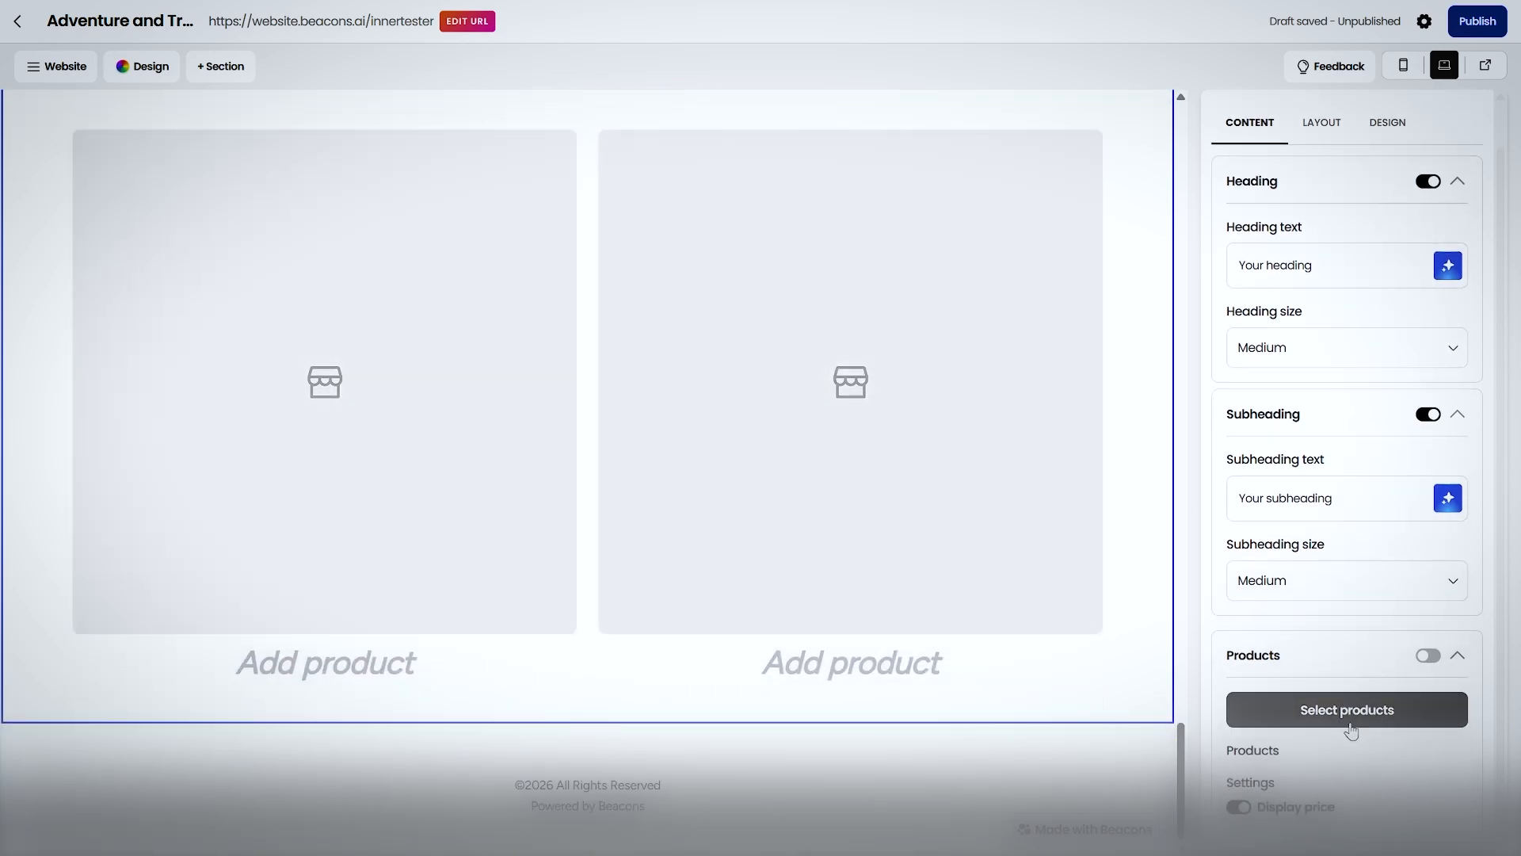
Switch the editor to the mobile view and look through the whole page from the hero banner down.
scroll(1061, 521, "up", 20)
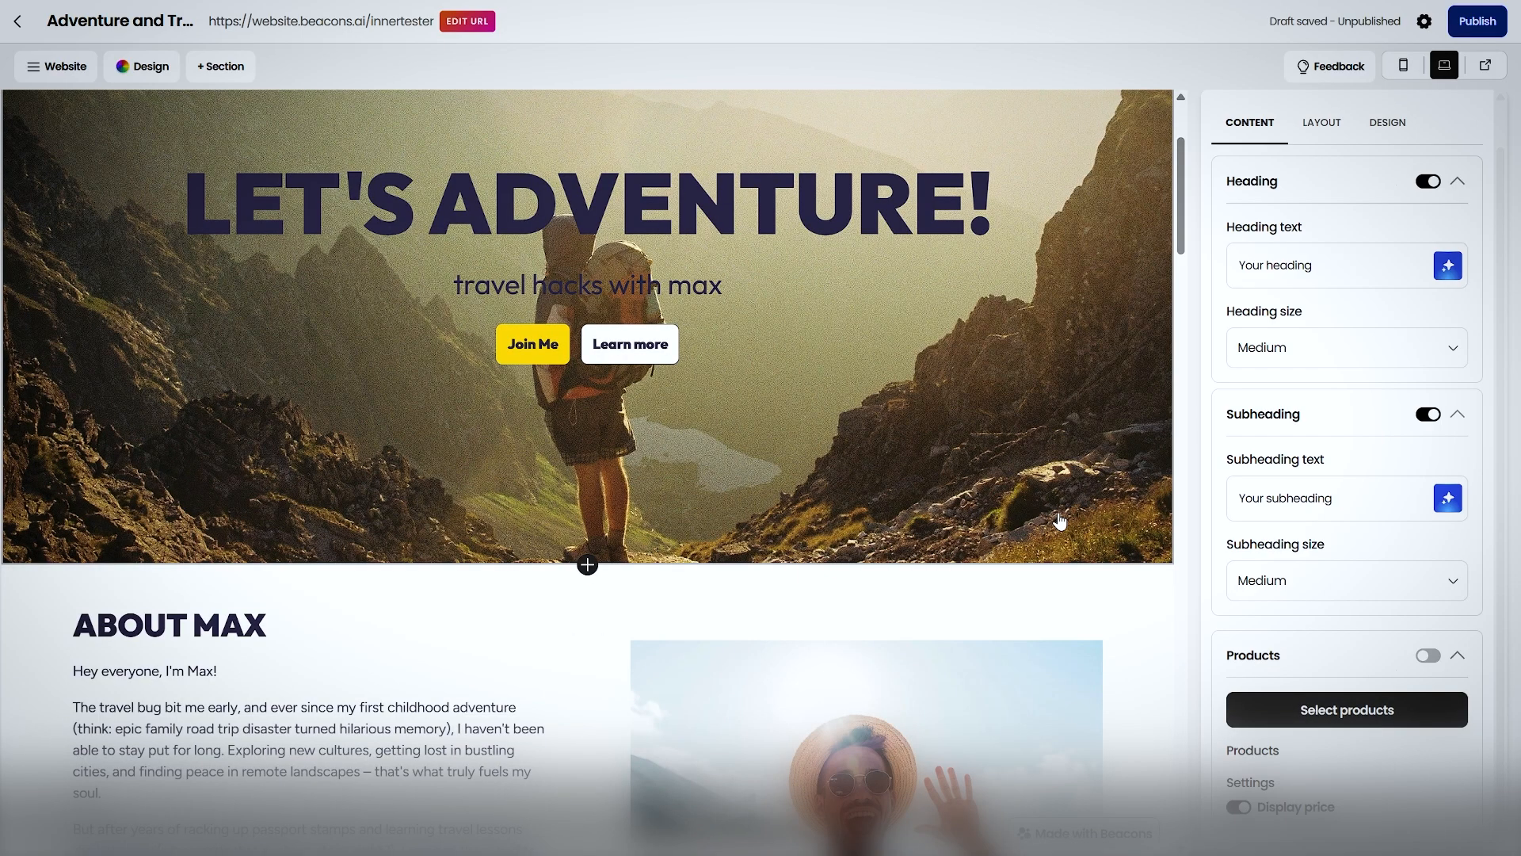
left_click(1404, 65)
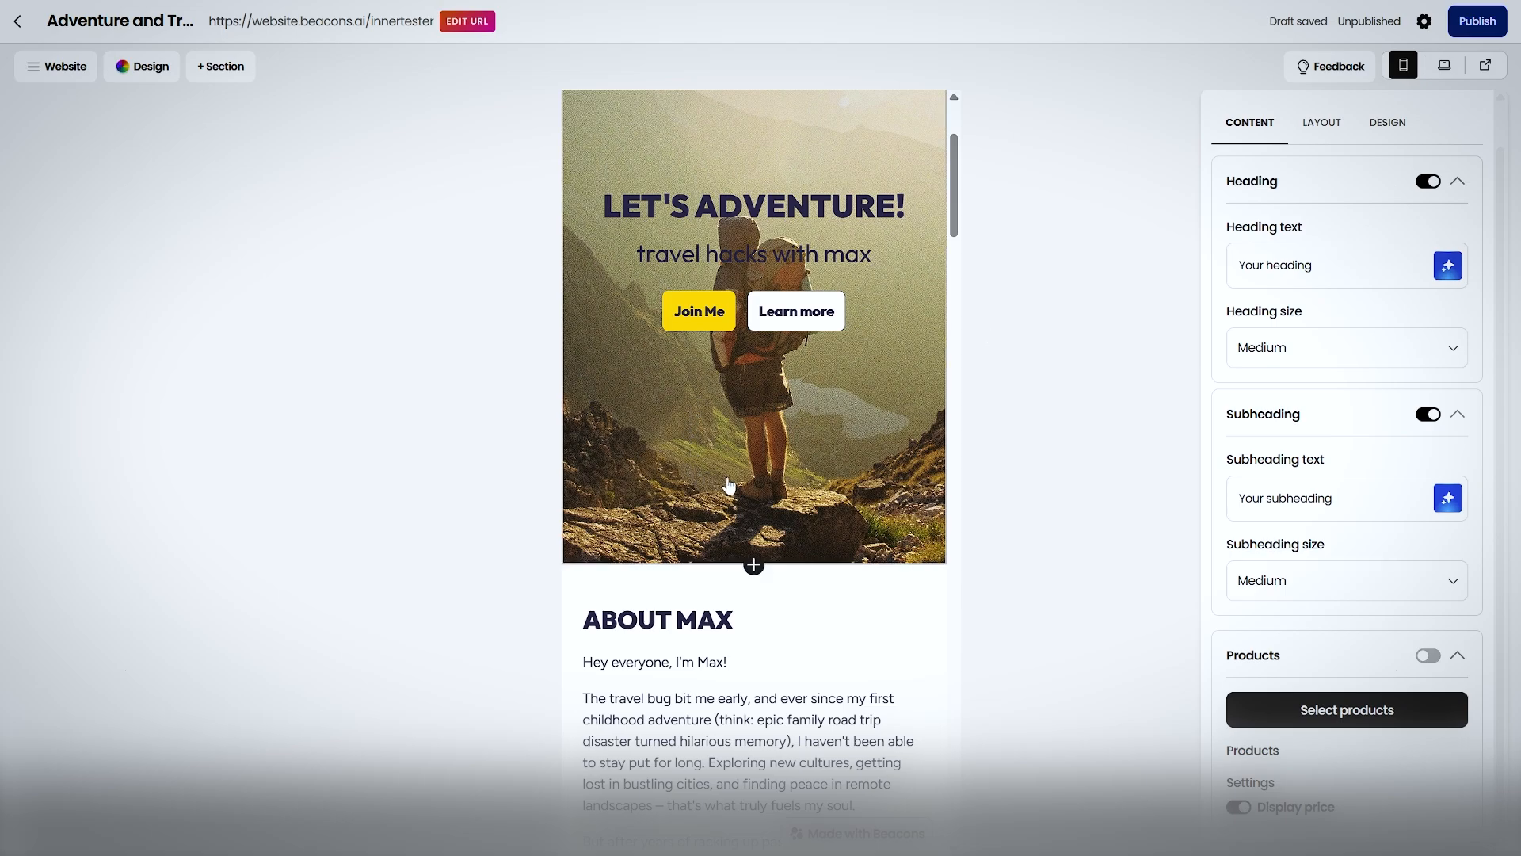
scroll(734, 484, "down", 2)
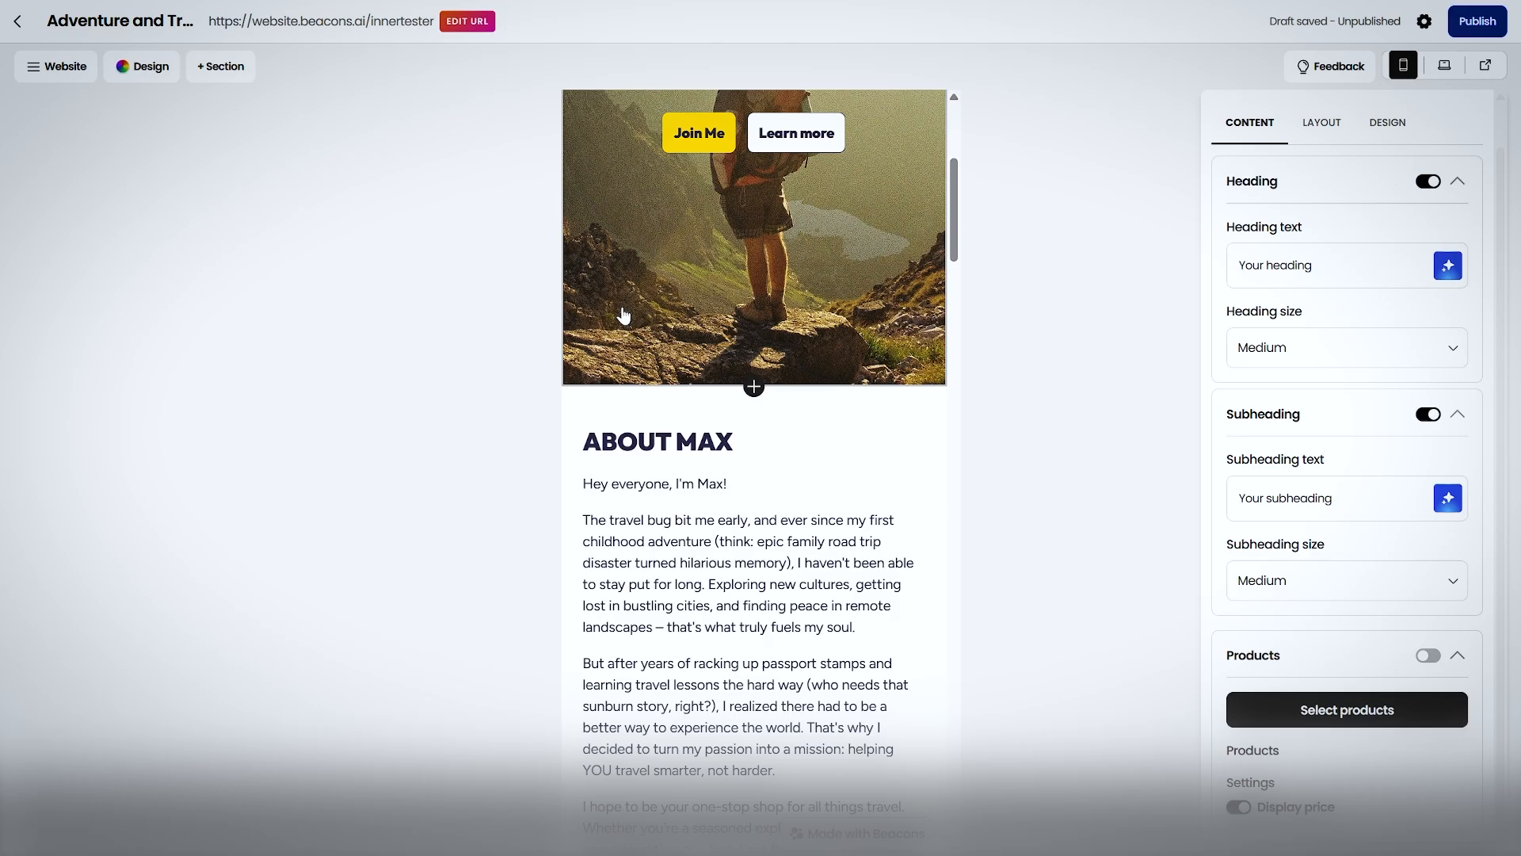
scroll(624, 316, "down", 20)
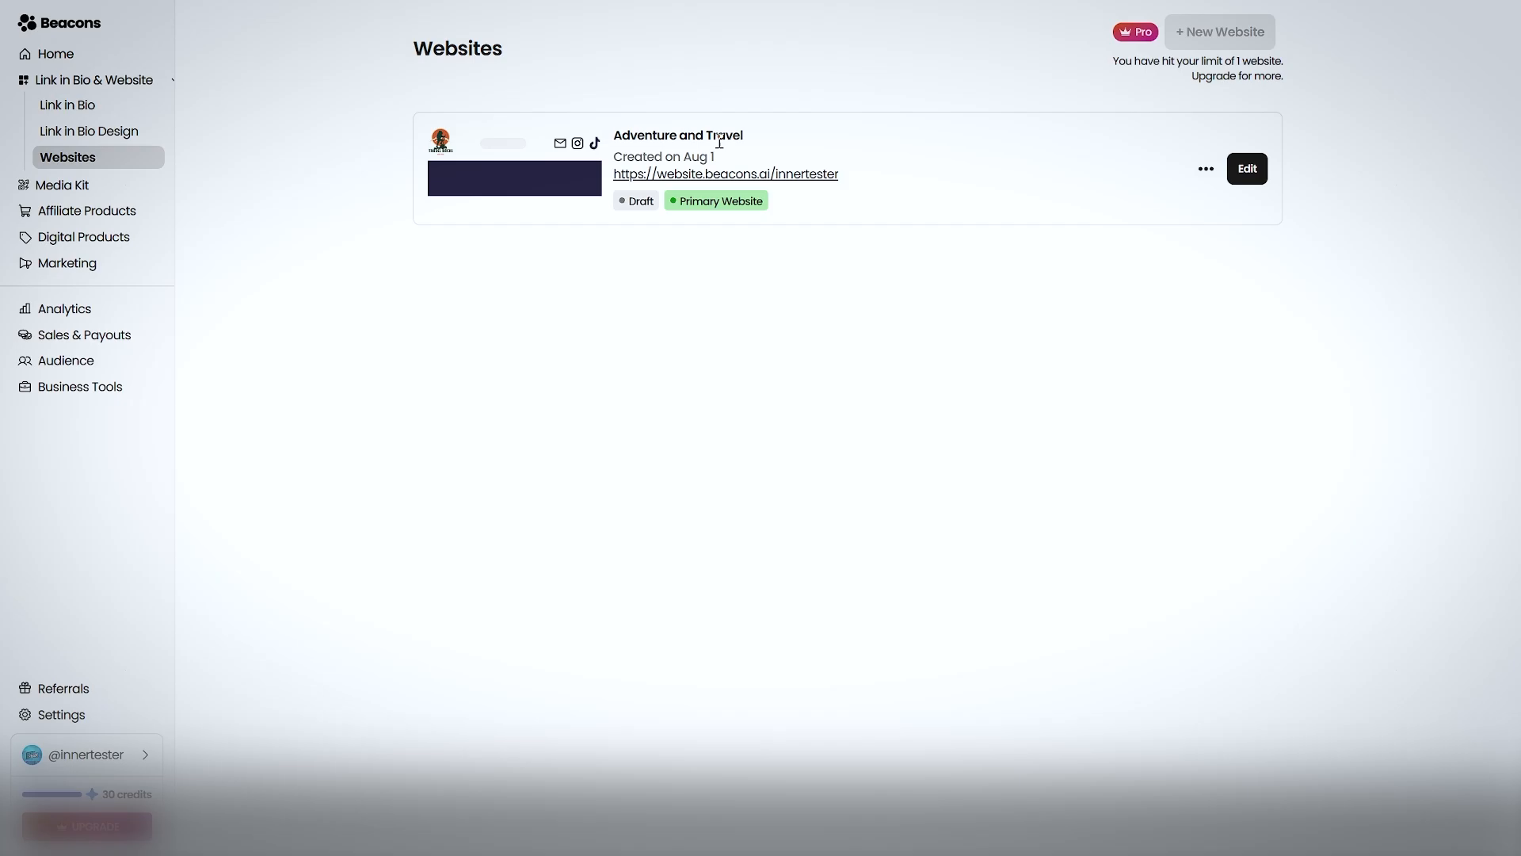
Reopen the Adventure and Travel website for editing and view its mobile layout down to the Vienna hotels article.
left_click(1231, 171)
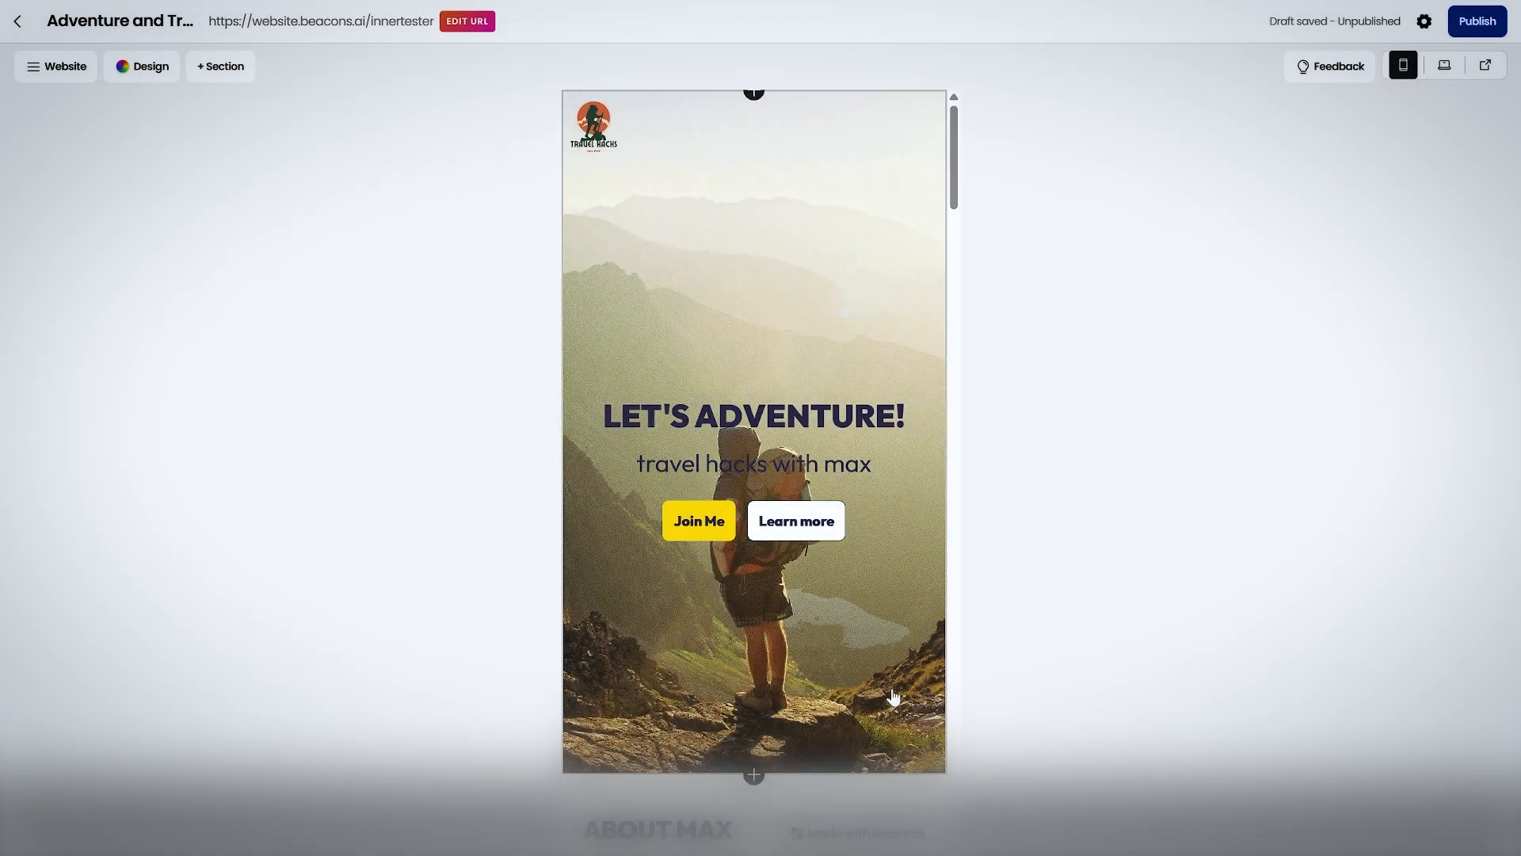
scroll(867, 725, "down", 10)
scroll(866, 726, "down", 5)
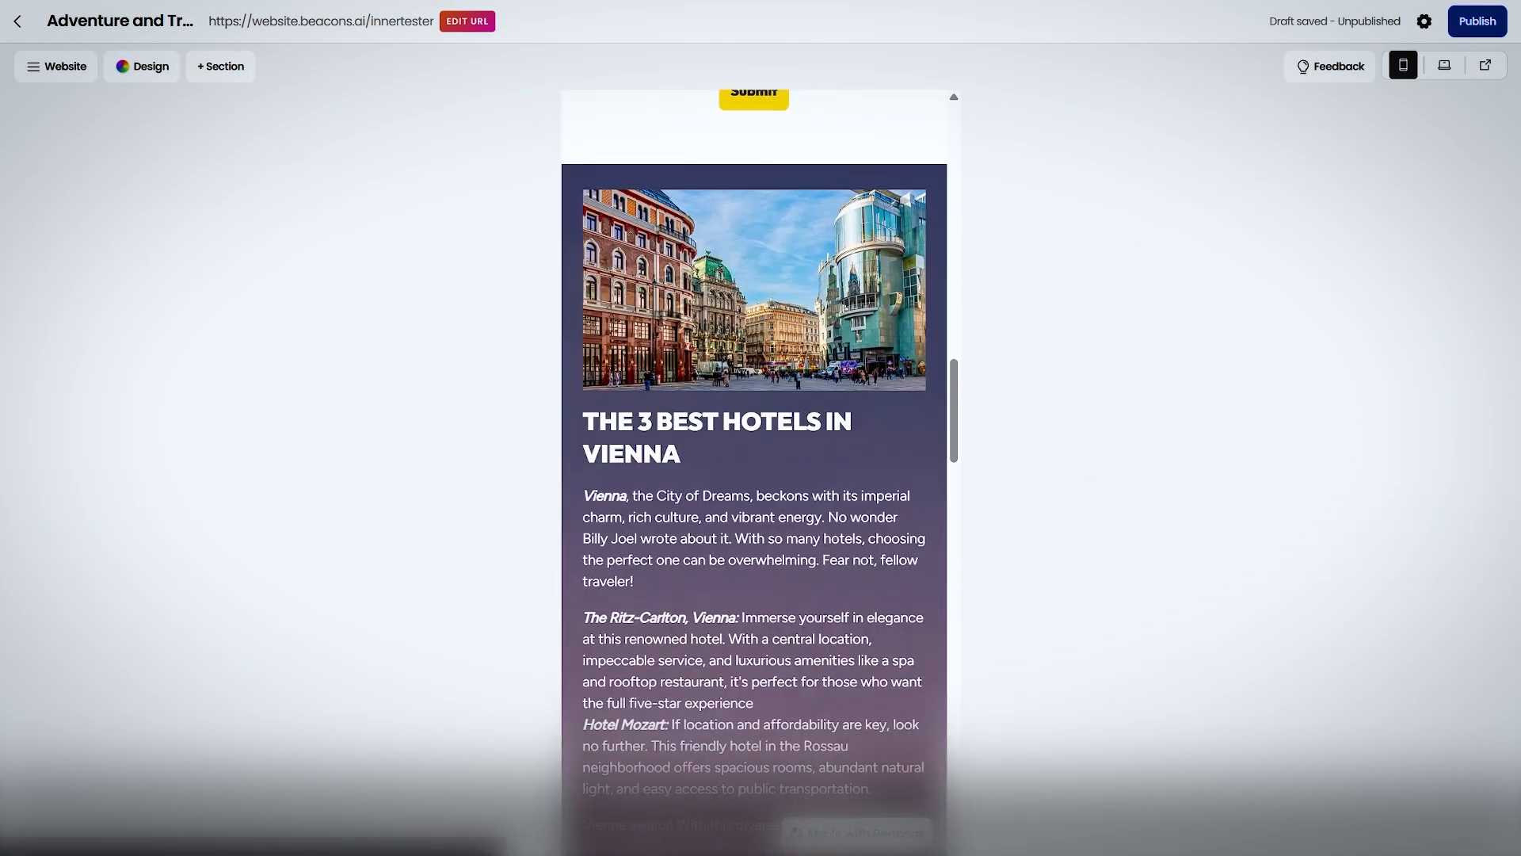
scroll(863, 484, "down", 1)
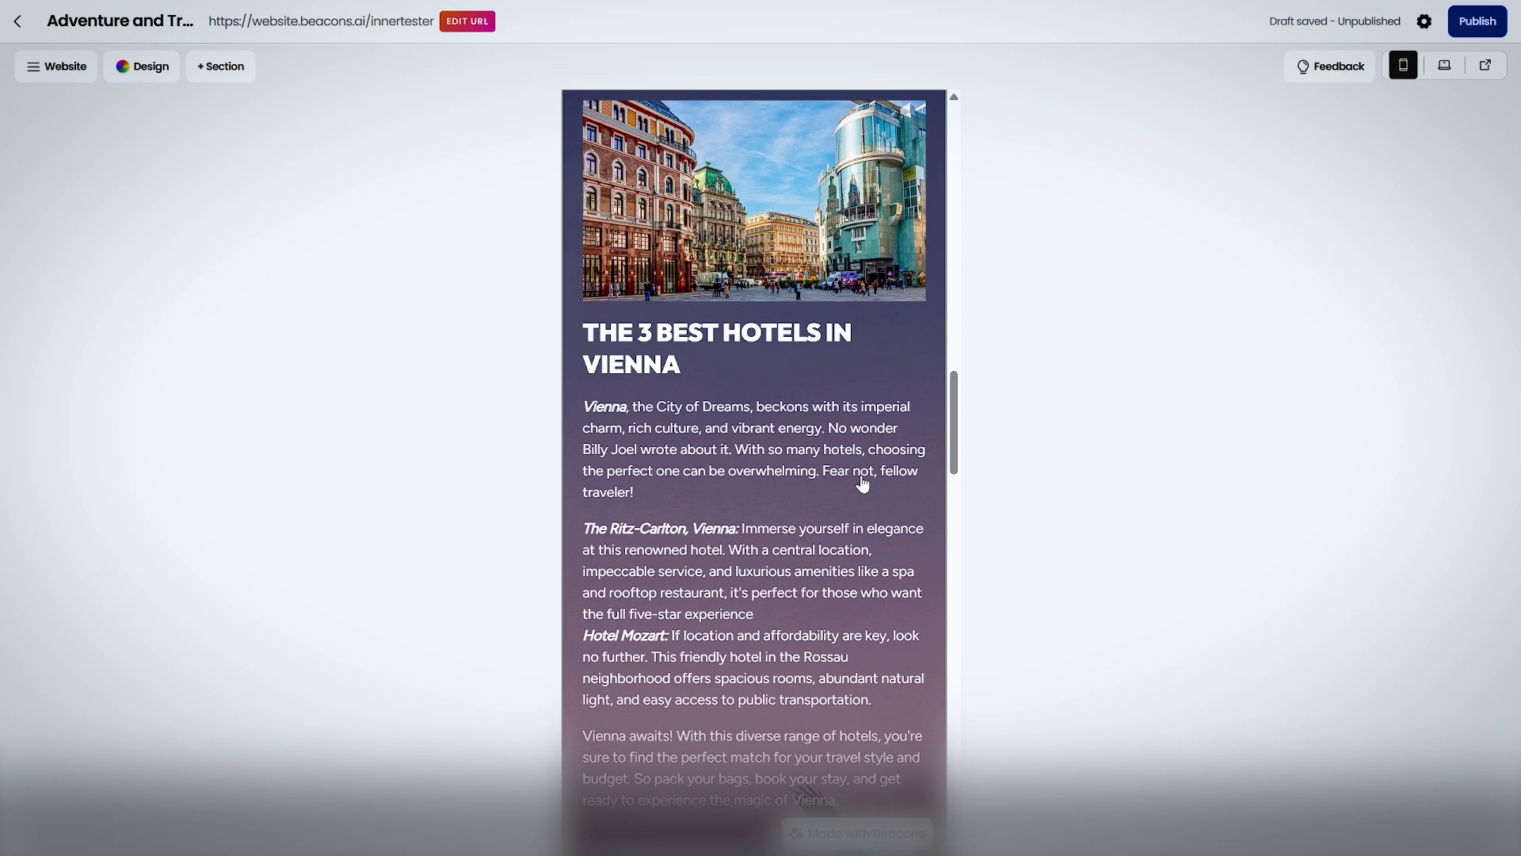